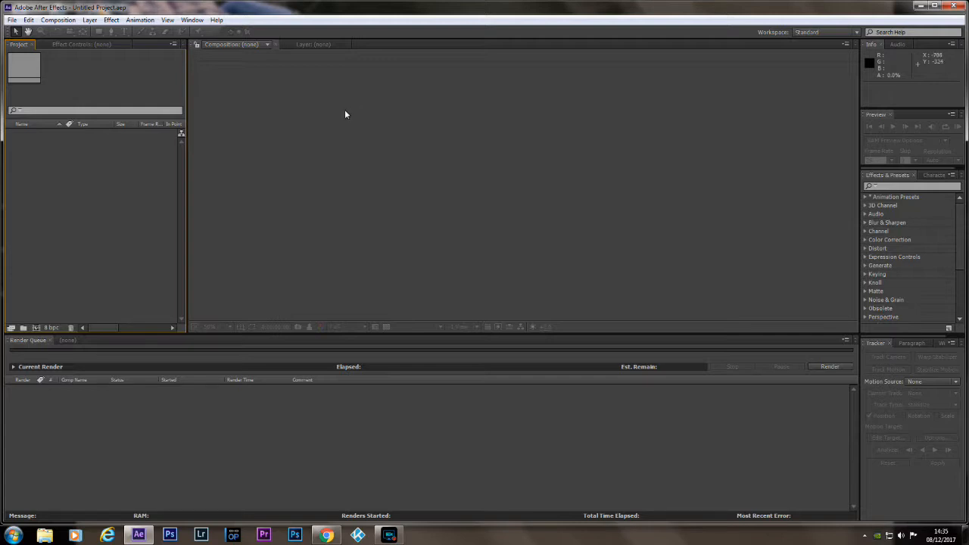
Import Produce_0.mp4 from the Documents > CyberLink > PowerDirector > 15.0 folder into the project.
click(47, 536)
double_click(615, 188)
drag(879, 215, 879, 269)
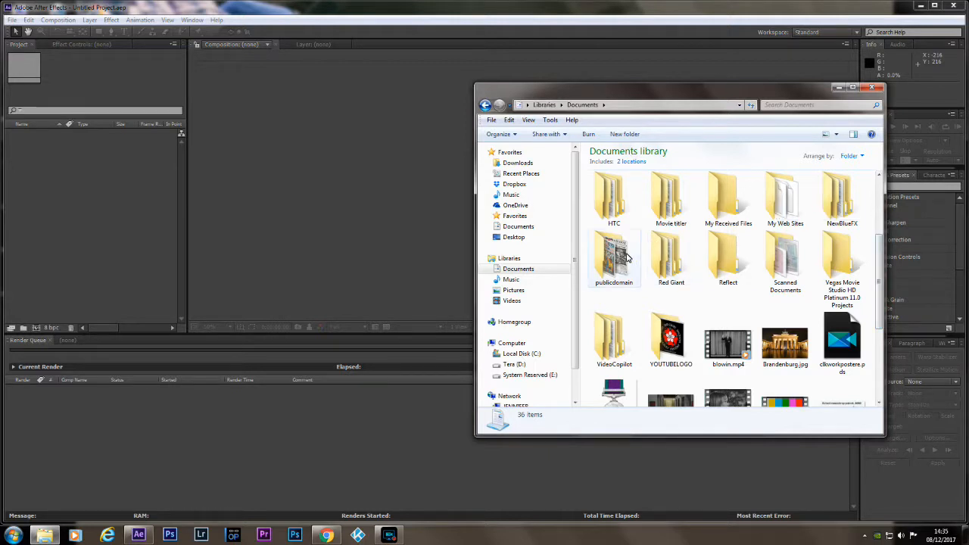
drag(880, 276, 878, 215)
double_click(671, 257)
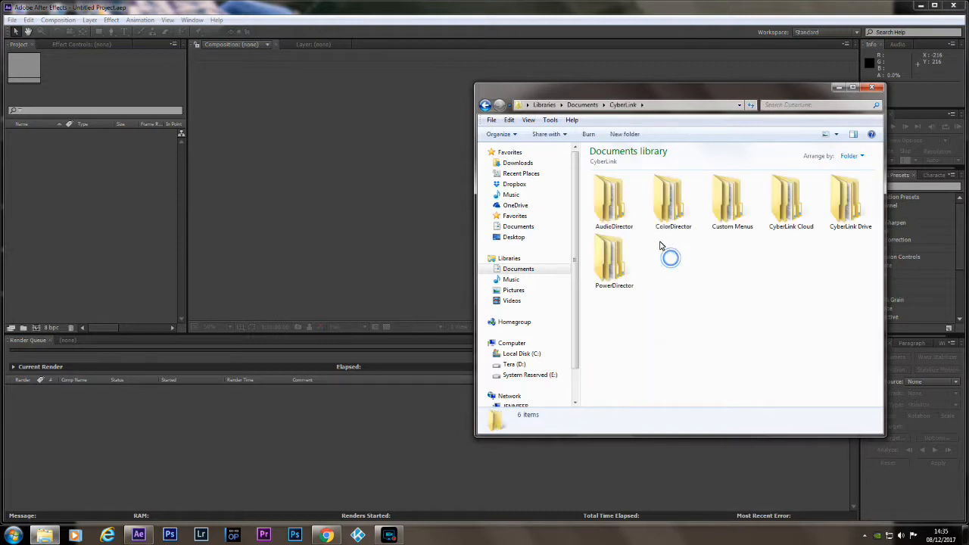
double_click(606, 259)
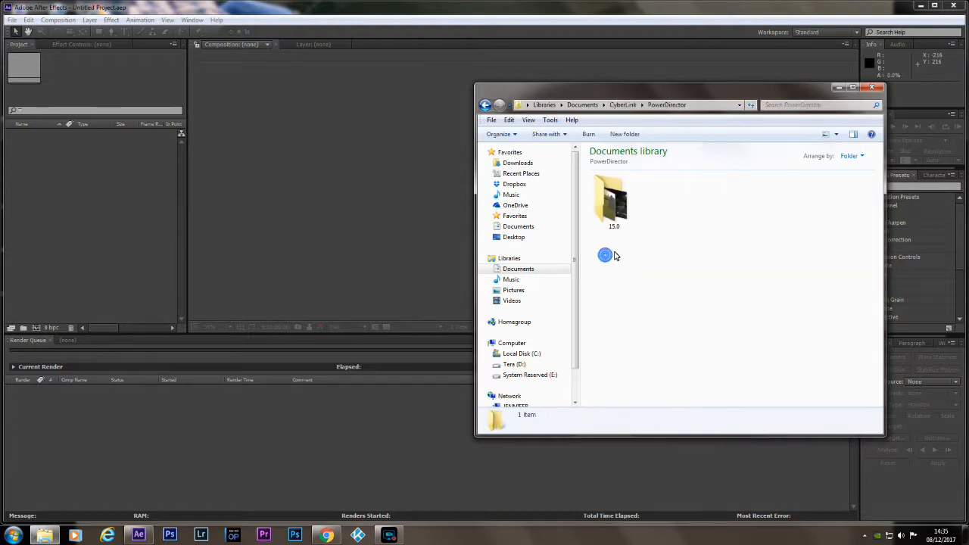
double_click(612, 198)
scroll(801, 303, down, 2)
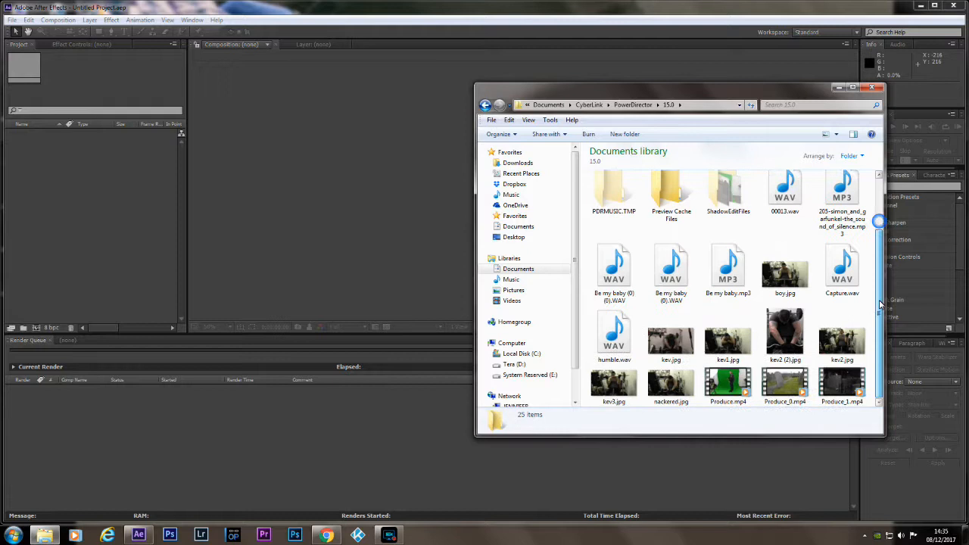
drag(792, 388, 118, 221)
click(873, 88)
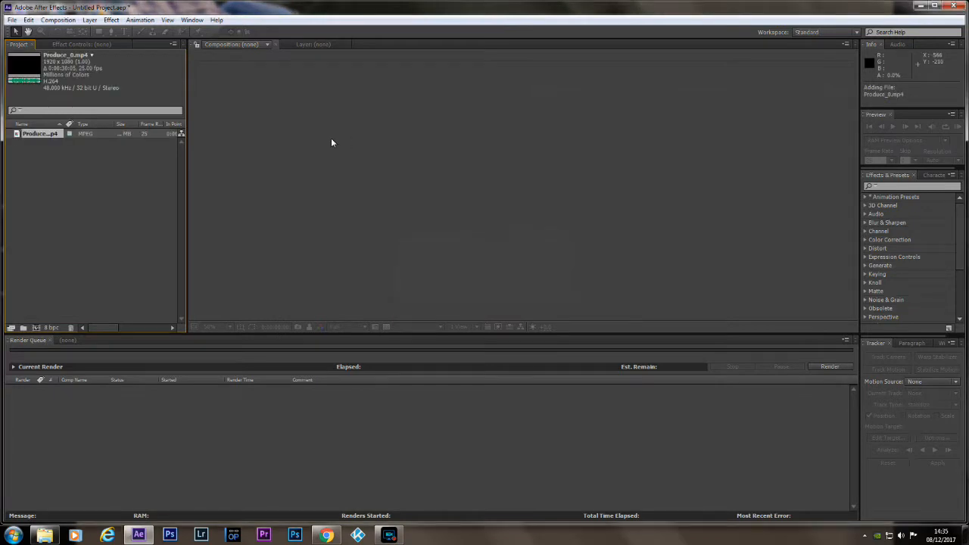
Create a composition from Produce_0.mp4 and set its preview resolution to Full.
drag(35, 133, 36, 331)
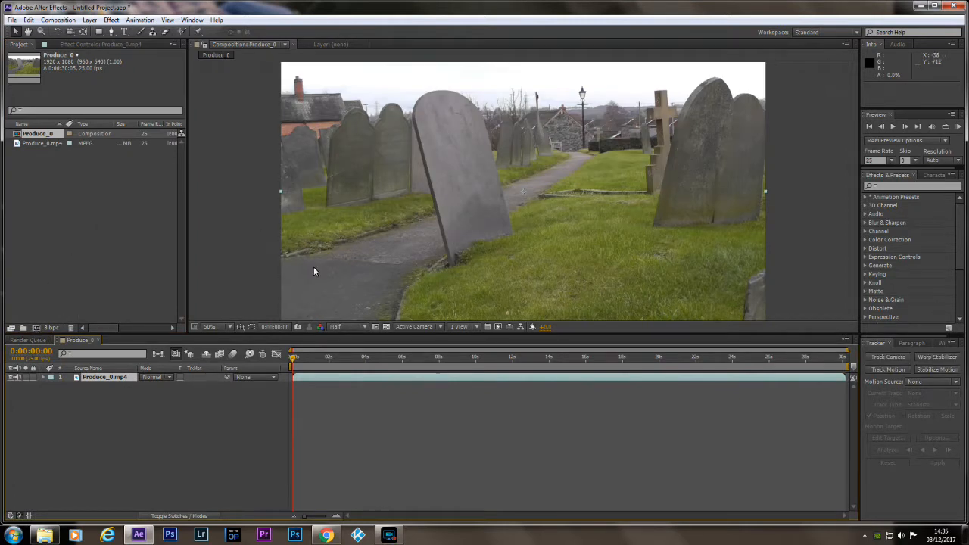
click(368, 327)
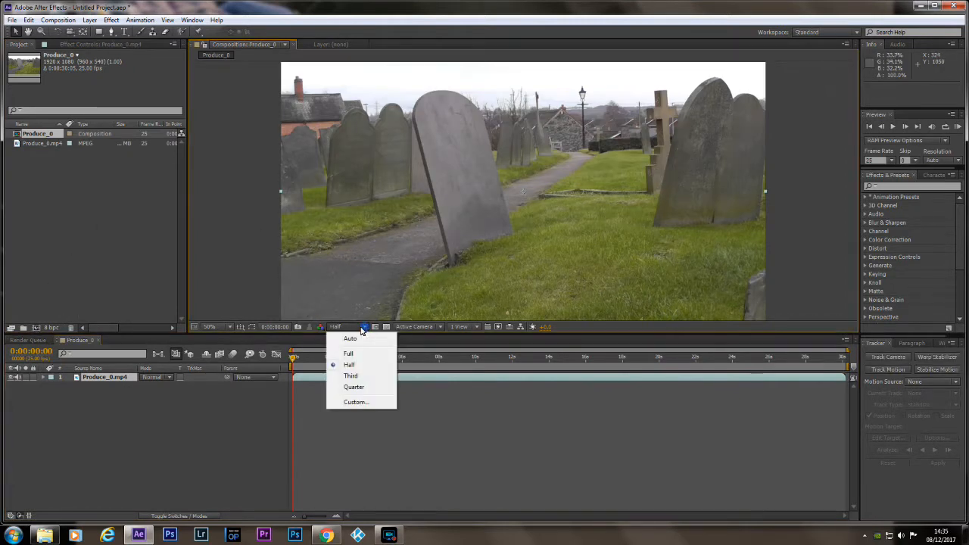
click(353, 355)
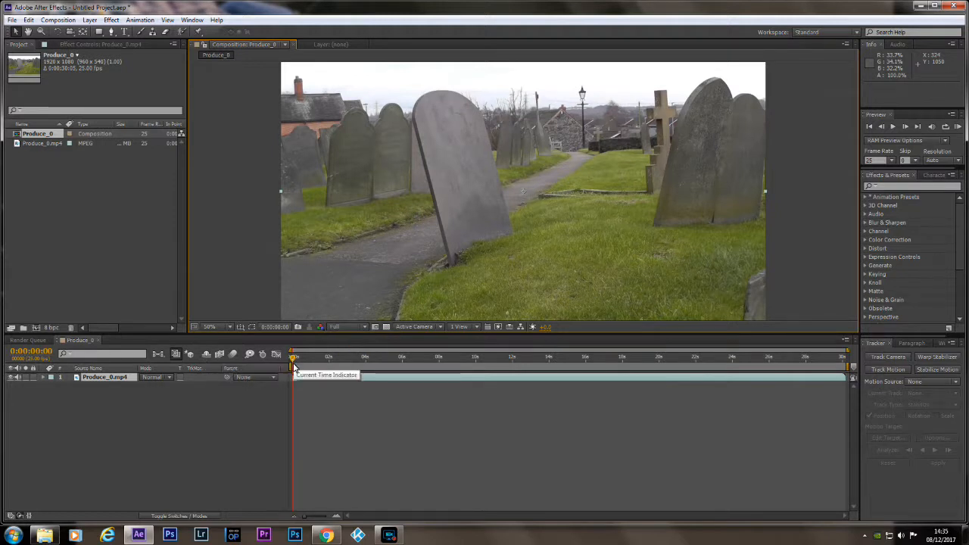
Set the work area from 0:00:02:11 to 0:00:28:14 and trim the composition to it.
drag(296, 359, 777, 362)
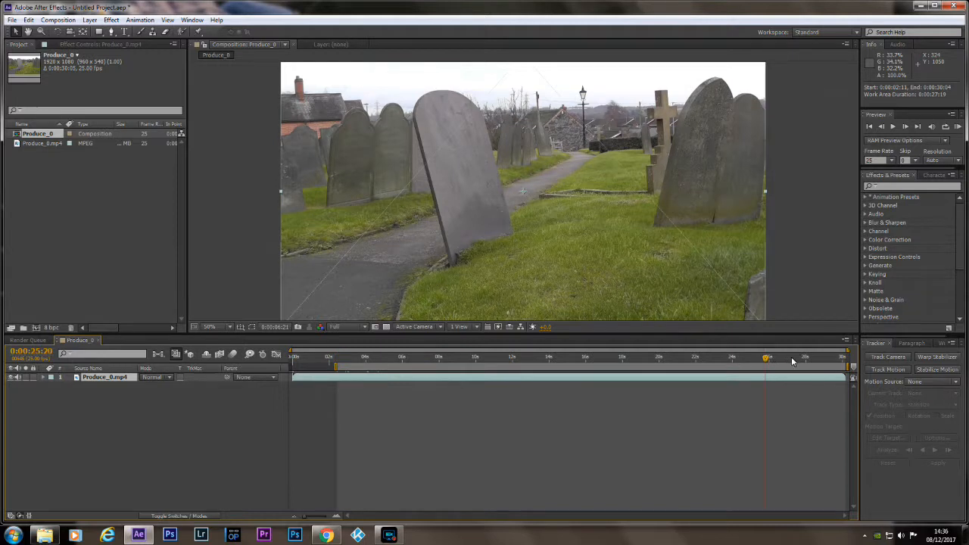
click(791, 357)
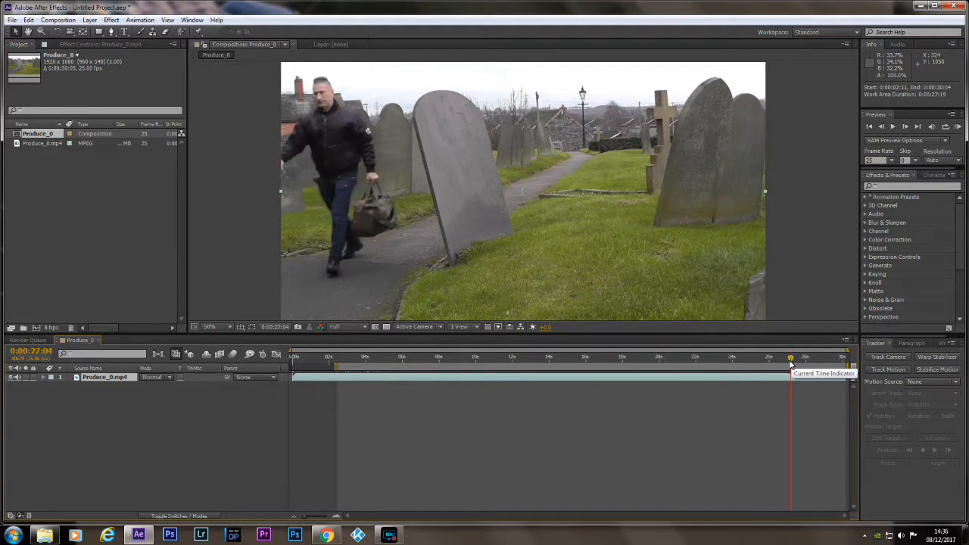
drag(792, 362, 818, 378)
right_click(696, 368)
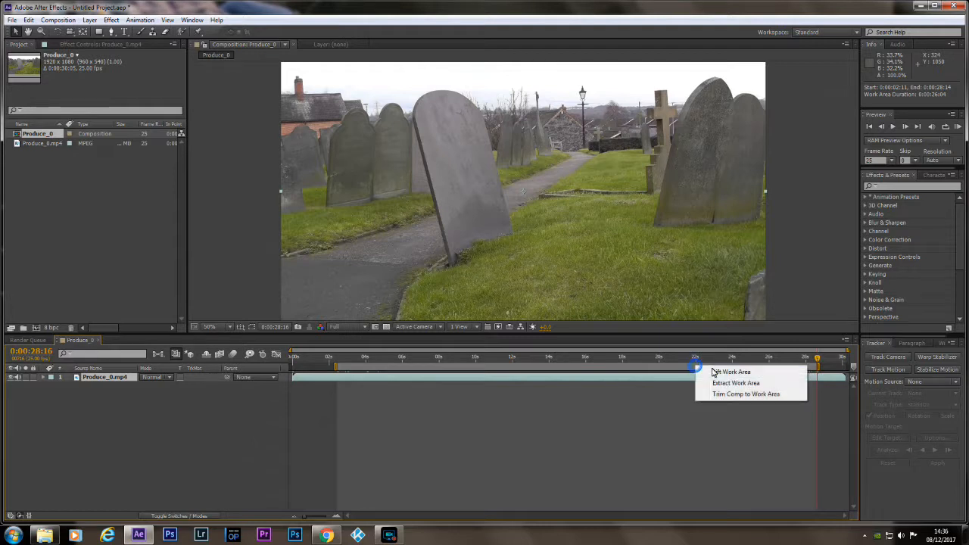
click(727, 394)
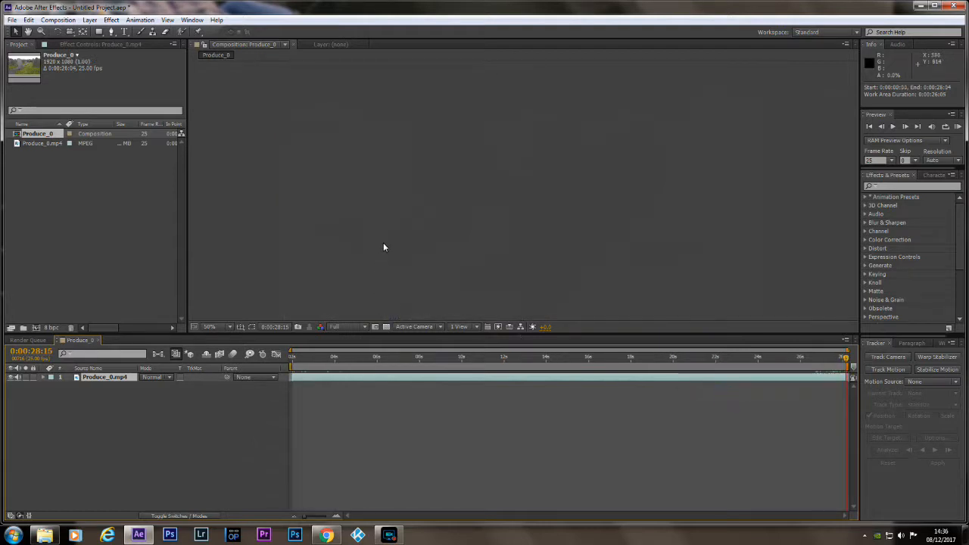
Save the frame at 0:00:18:05, with the man far down the path, as a Photoshop file and render it.
drag(846, 358, 753, 369)
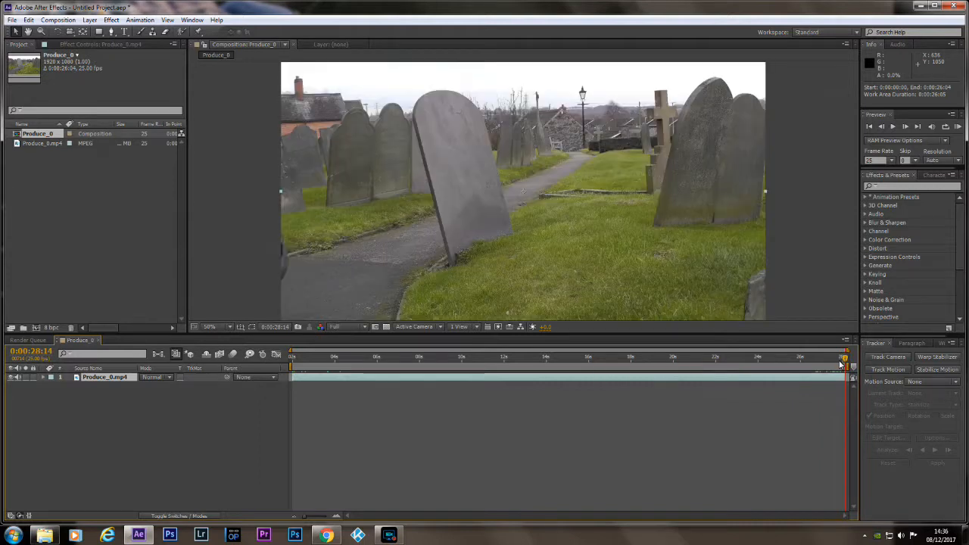
drag(845, 363, 718, 364)
click(533, 358)
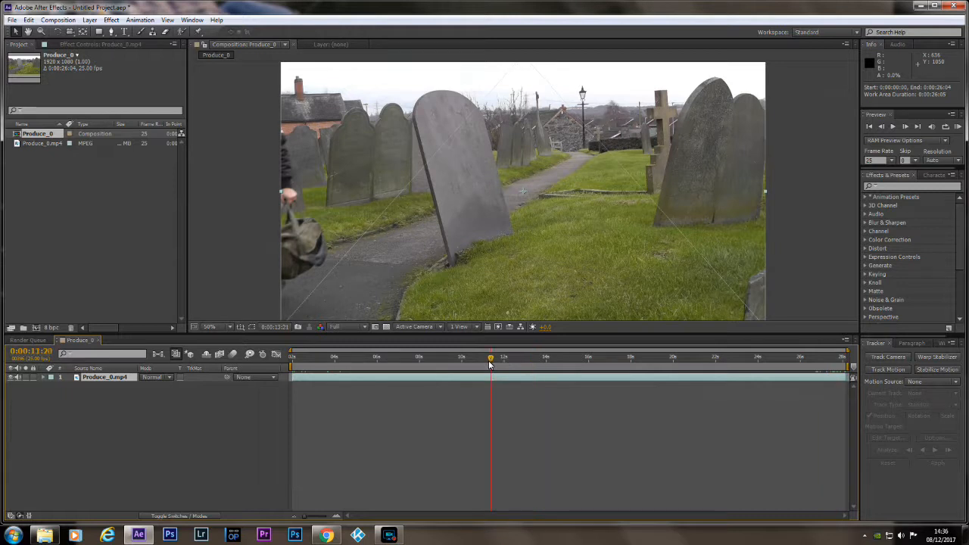
drag(489, 365, 680, 353)
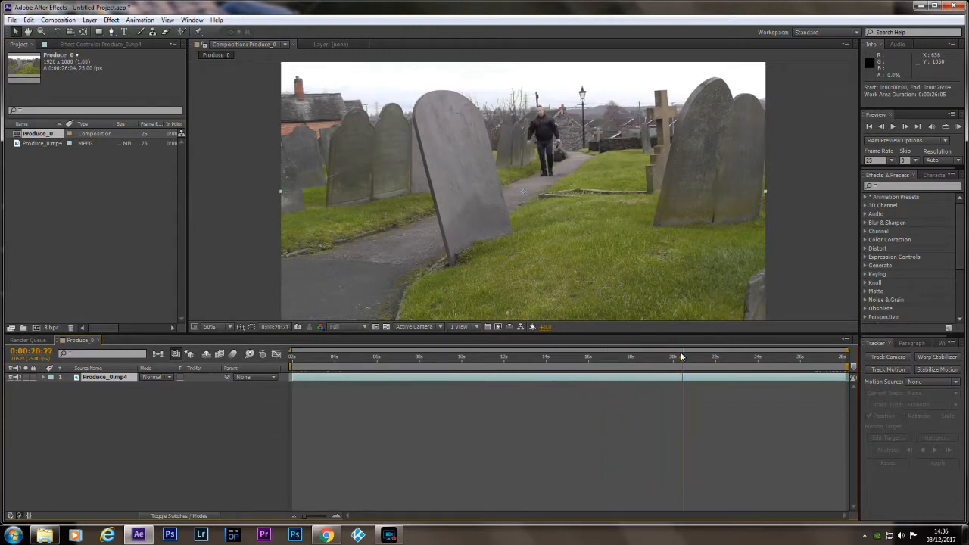
click(627, 356)
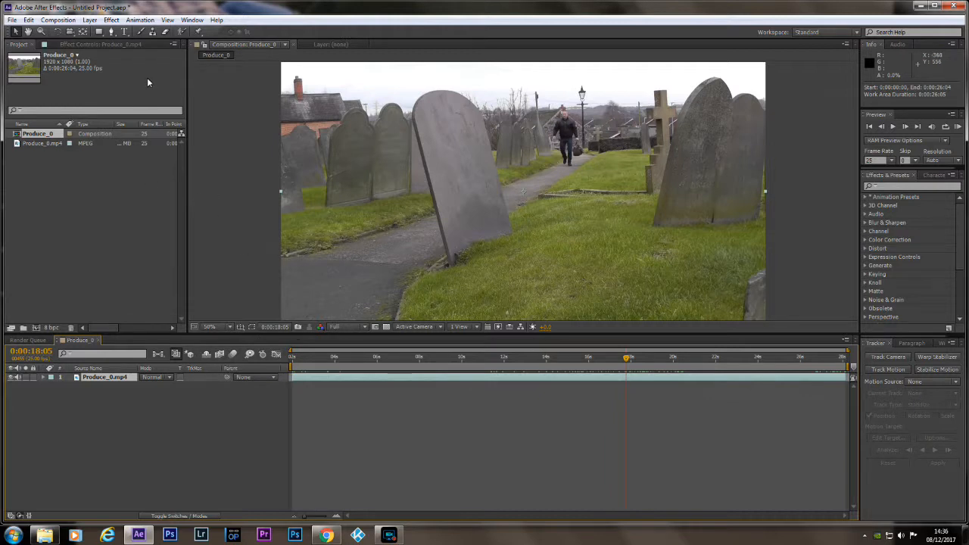
click(90, 21)
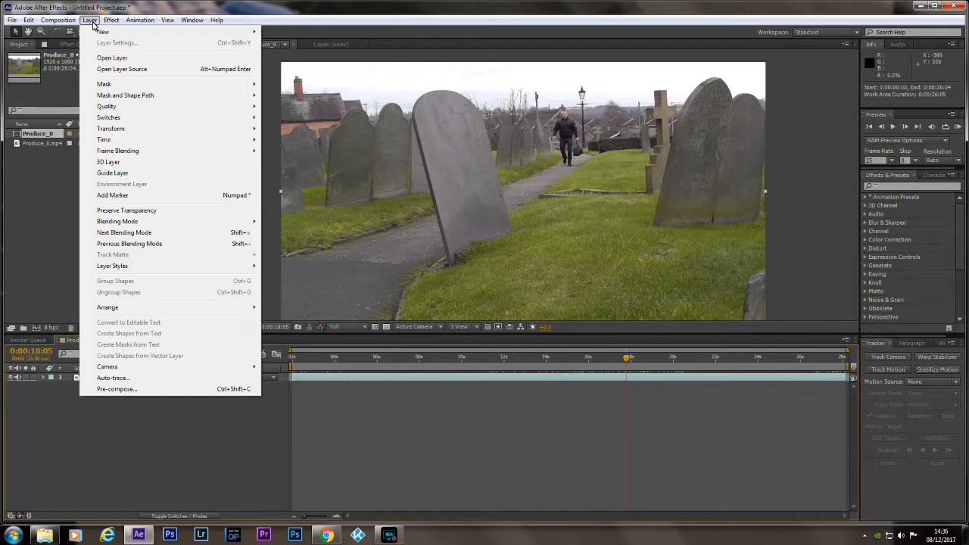
mouse_move(59, 22)
mouse_move(87, 156)
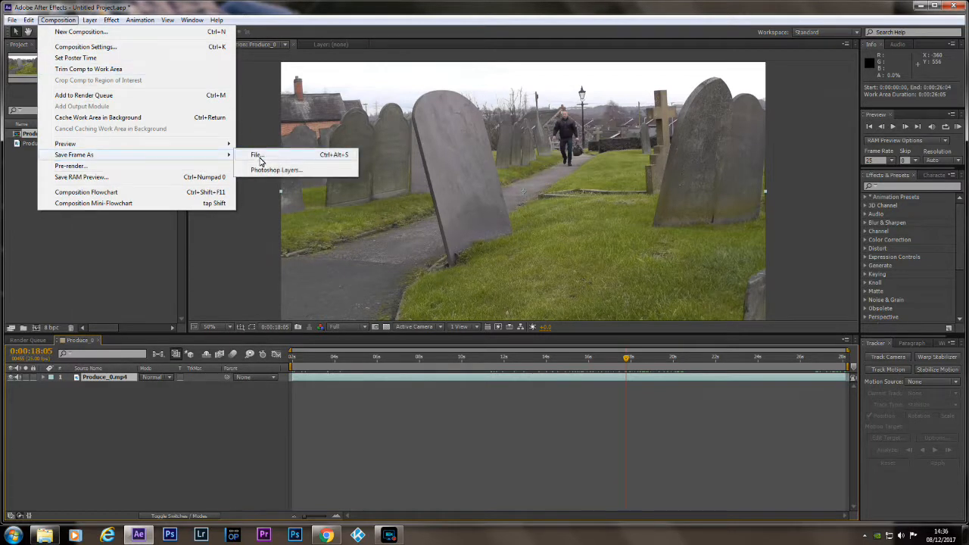
click(259, 157)
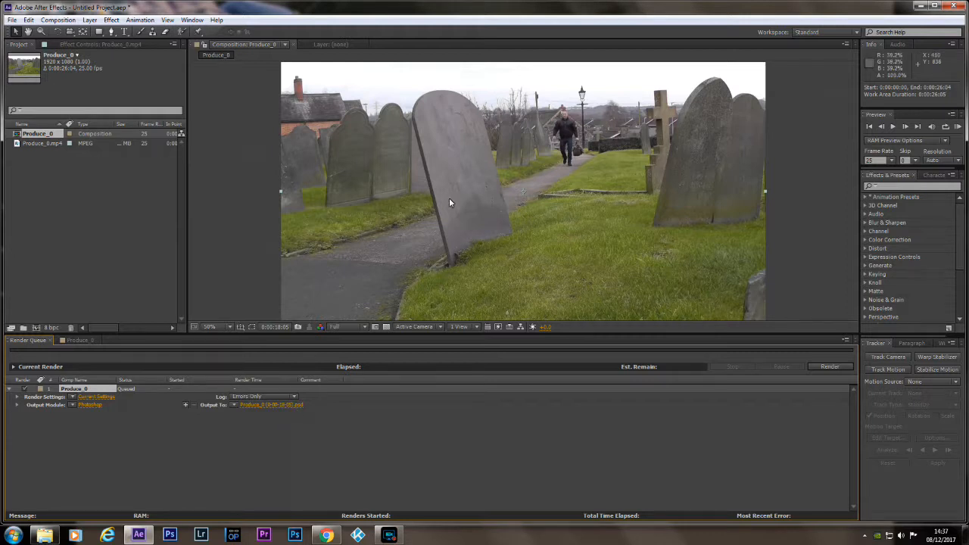
click(830, 367)
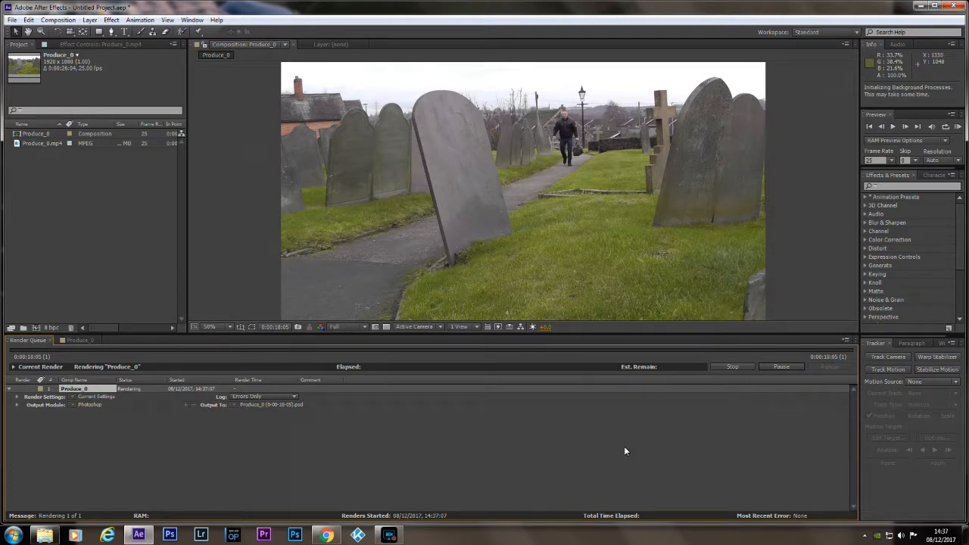
Close the file browser and open the exported Produce_0 PSD frame from the desktop in Photoshop.
click(922, 7)
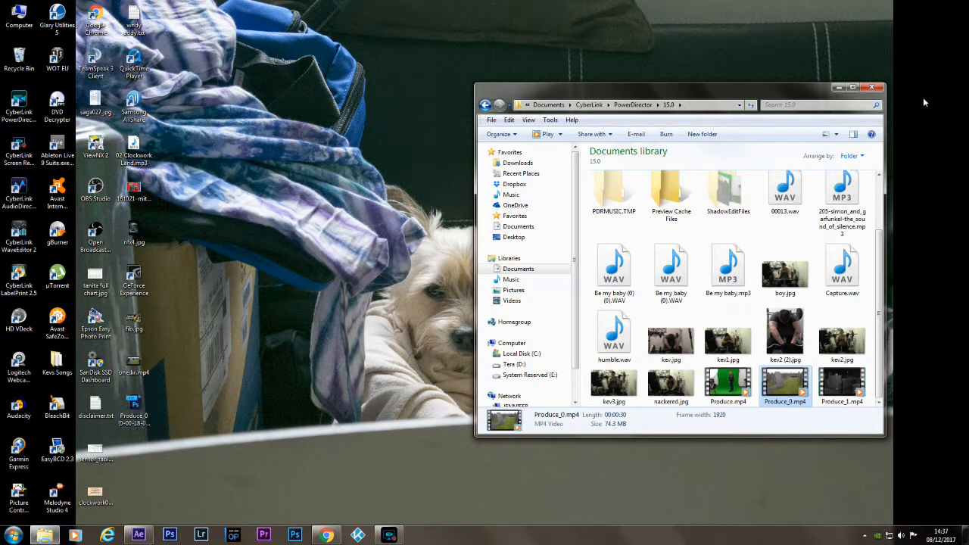
click(871, 87)
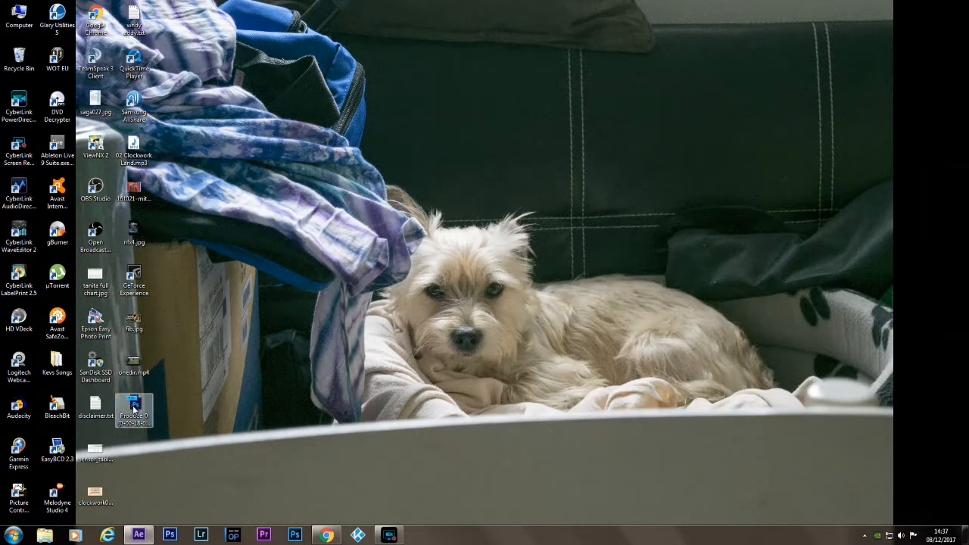
click(134, 406)
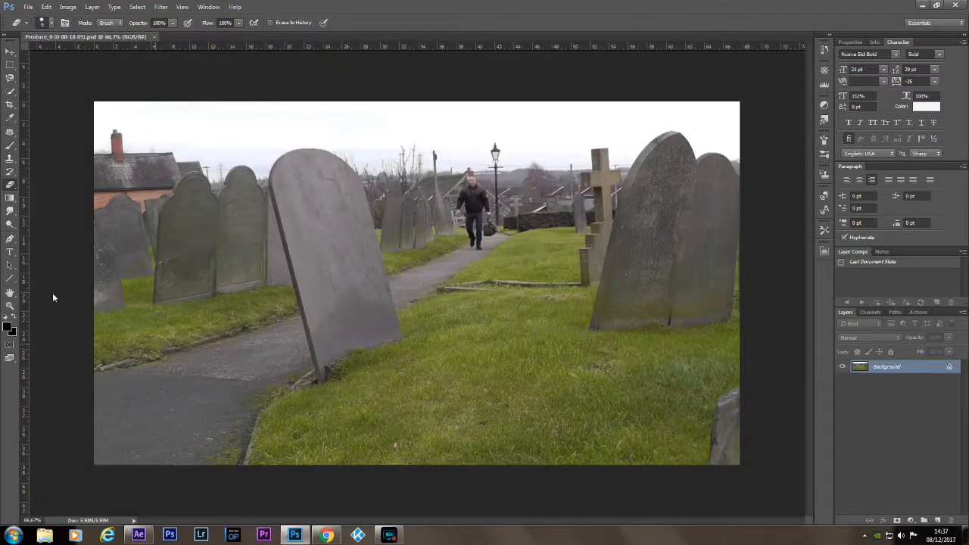
Select the walking man and his bag roughly with the Quick Selection tool at 200% zoom.
click(11, 91)
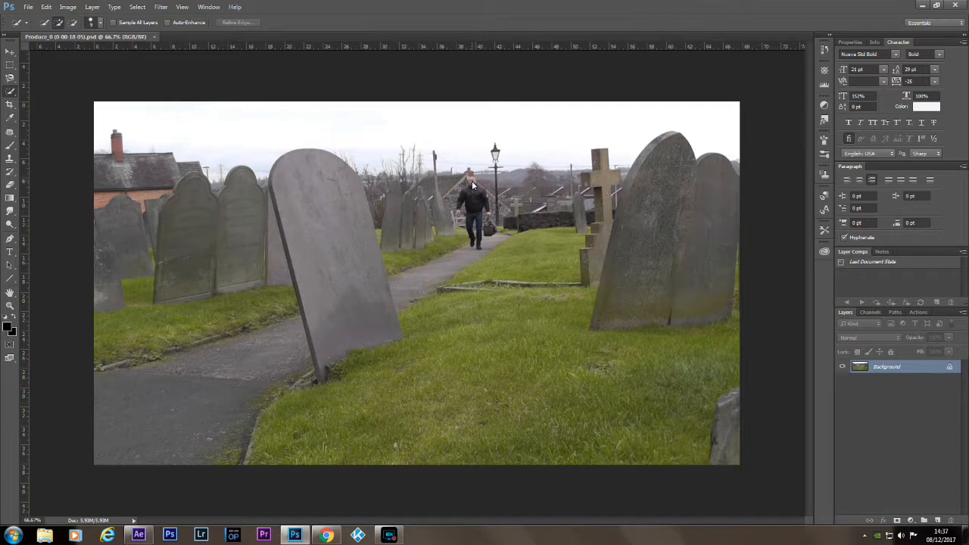
click(10, 50)
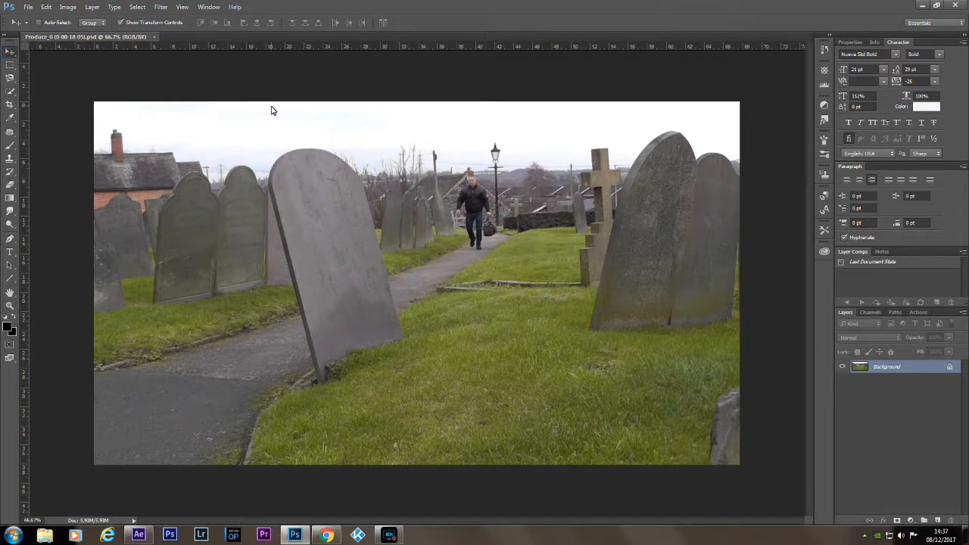
key(ctrl+plus)
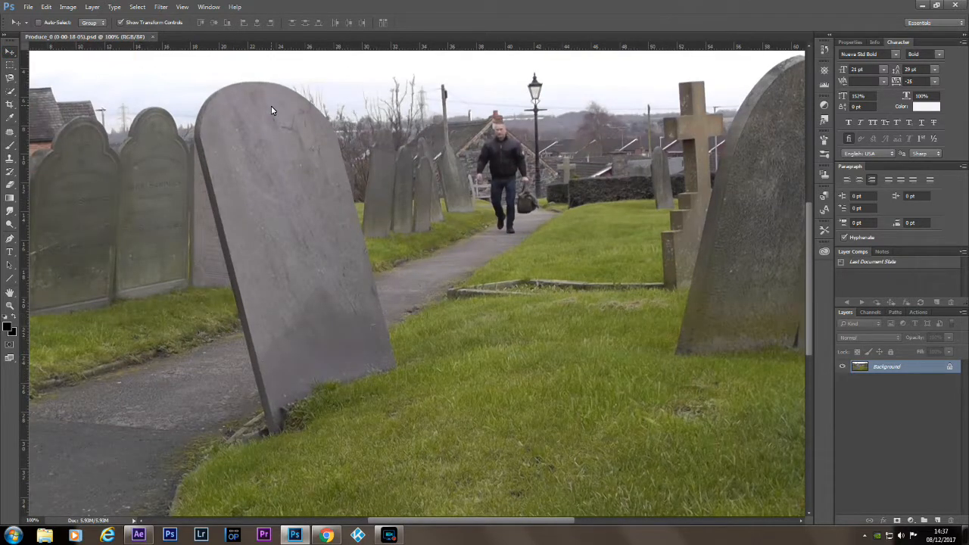
key(ctrl+plus)
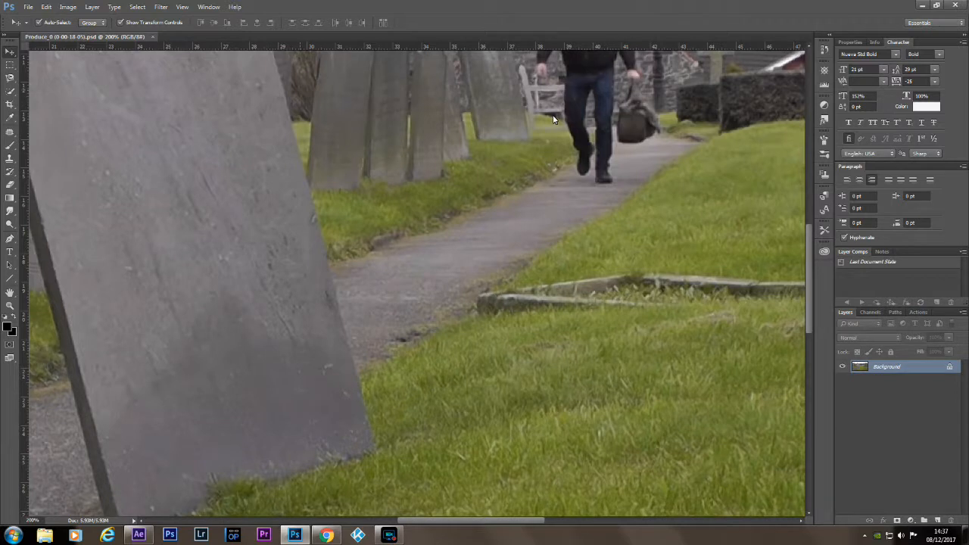
drag(811, 280, 808, 219)
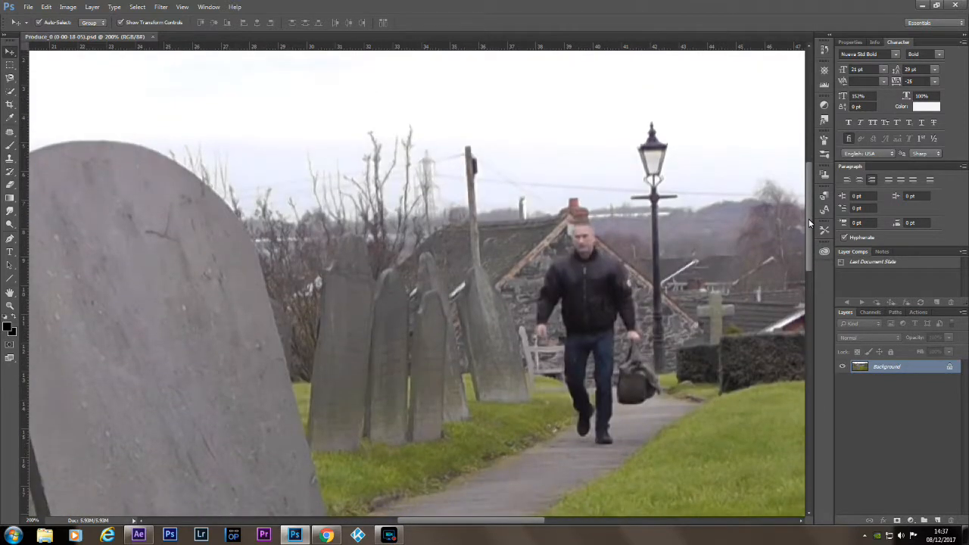
click(10, 91)
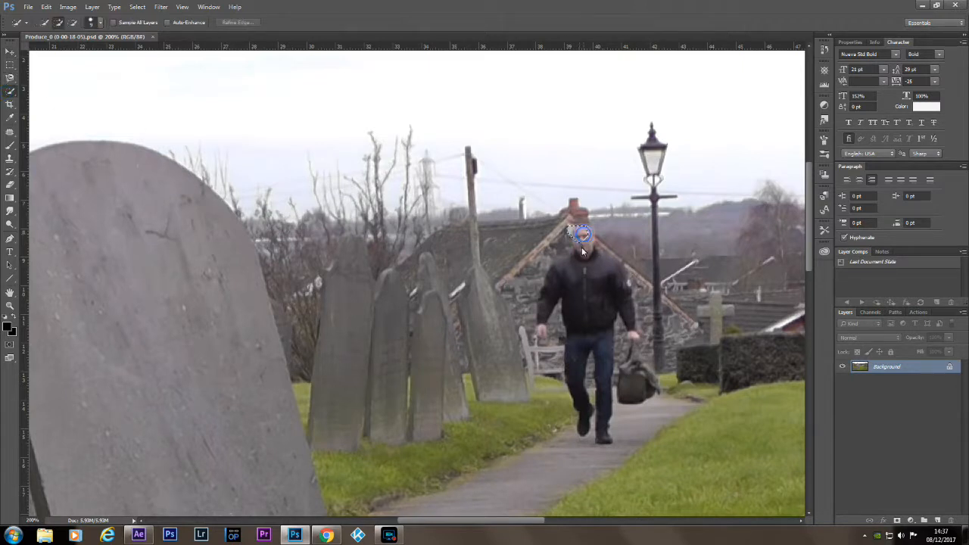
drag(574, 259, 562, 276)
drag(587, 388, 593, 378)
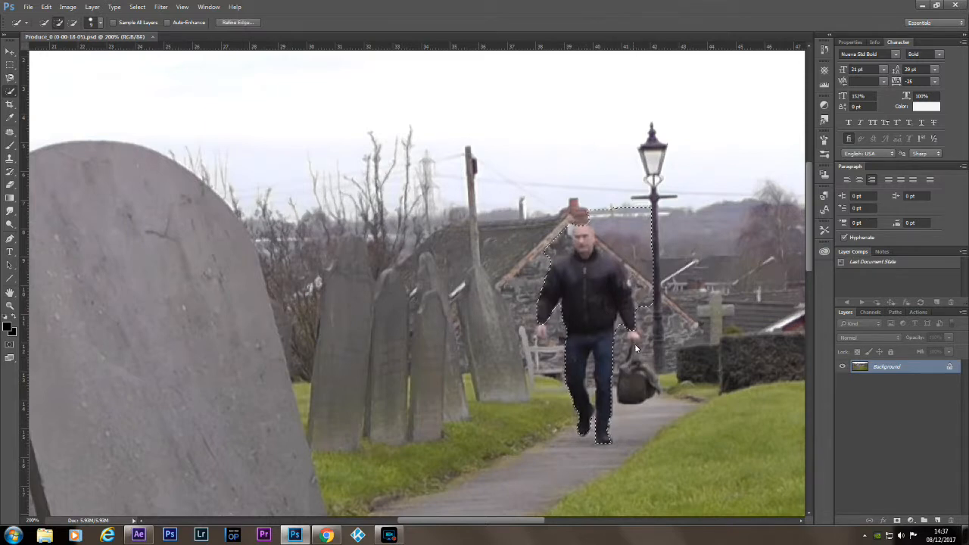
drag(635, 353, 653, 359)
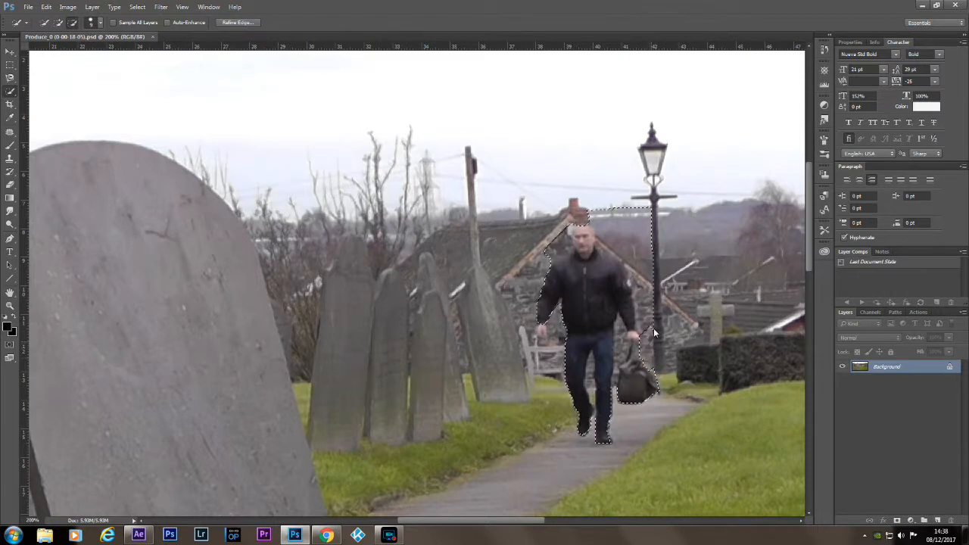
Subtract the background around the man's head and shoulders from the selection and add his free hand.
mouse_move(644, 306)
mouse_down()
mouse_move(643, 273)
mouse_move(615, 206)
mouse_up()
drag(587, 216, 558, 250)
click(541, 327)
alt+click(558, 335)
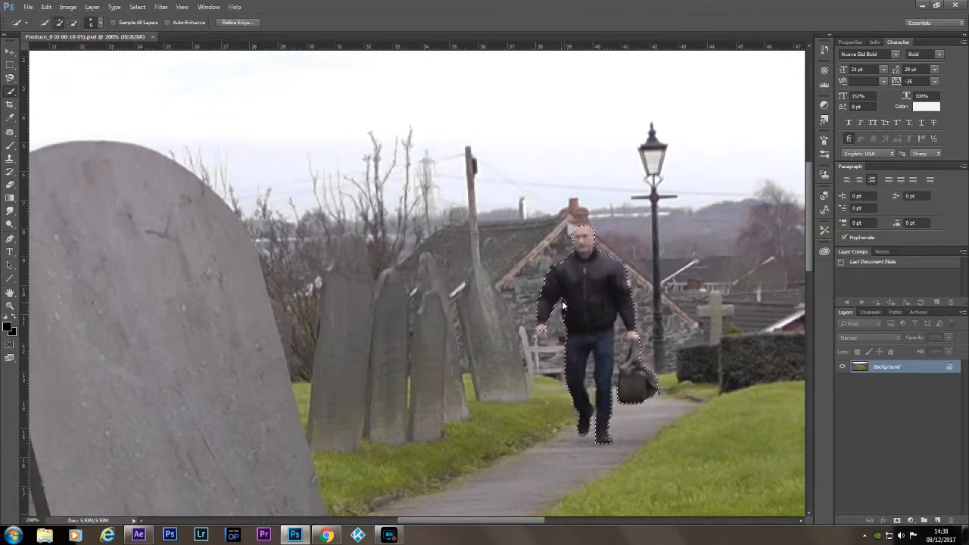
drag(567, 306, 569, 317)
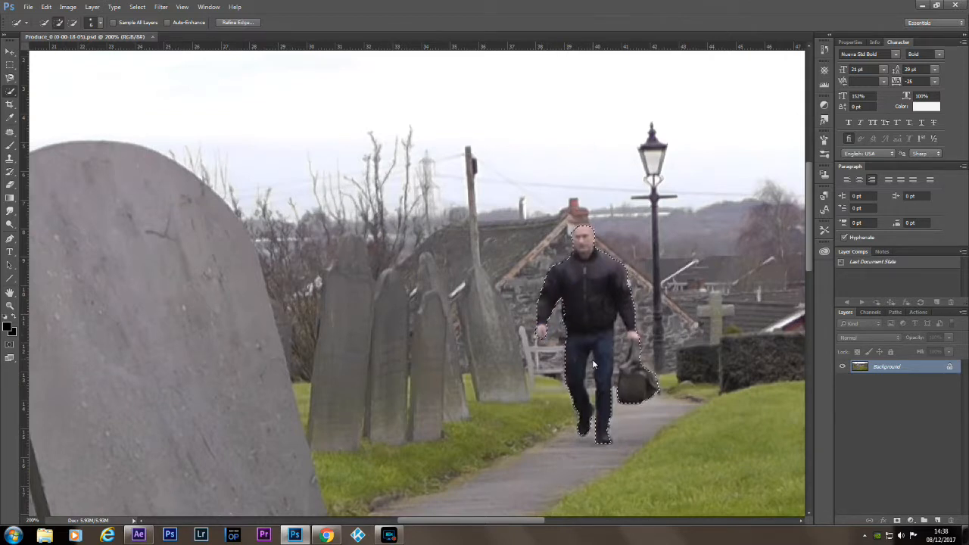
Subtract the background gaps between the man's legs and between his arm, leg and bag from the selection.
alt+drag(591, 362, 594, 440)
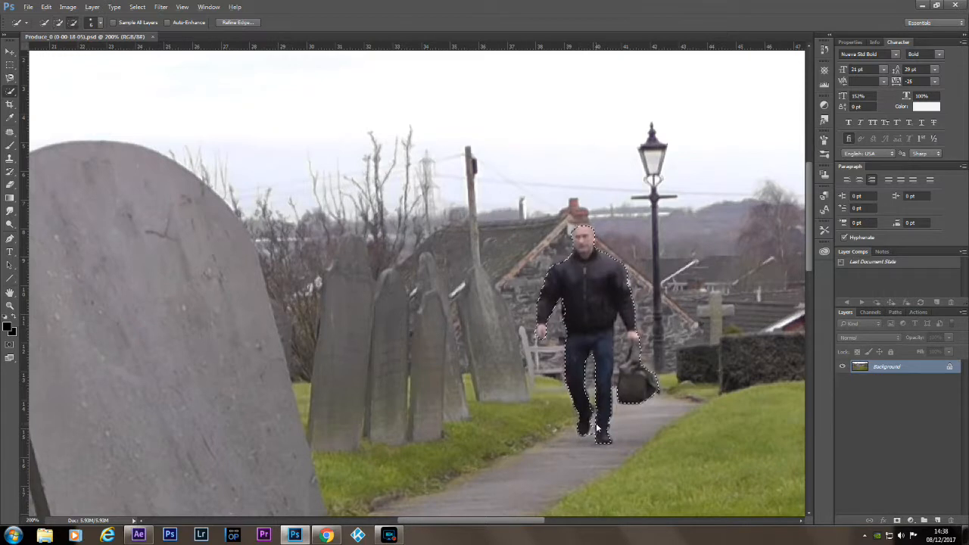
alt+click(592, 425)
alt+click(620, 328)
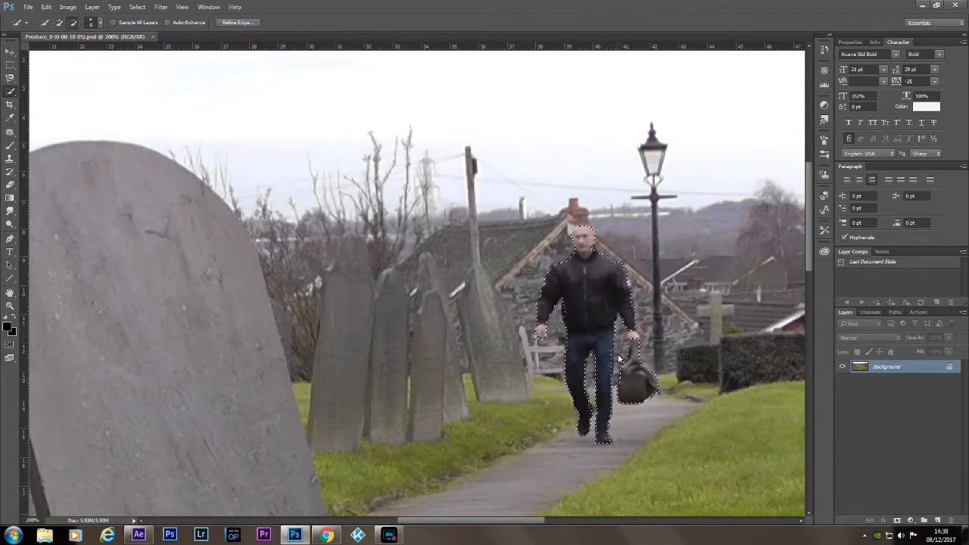
Touch up the selection at the man's bag hand and the top of his head, and hide the background with a layer mask.
click(630, 336)
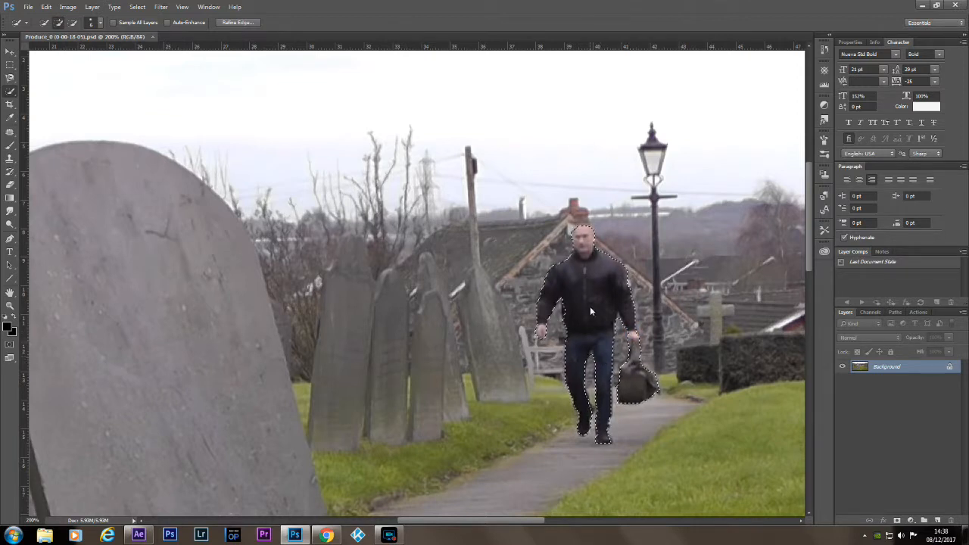
click(583, 226)
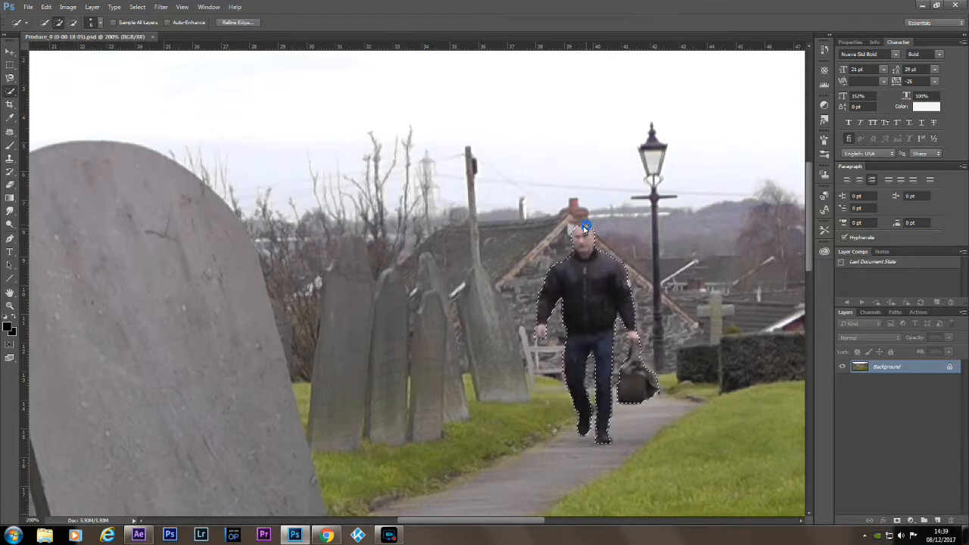
click(578, 230)
click(578, 229)
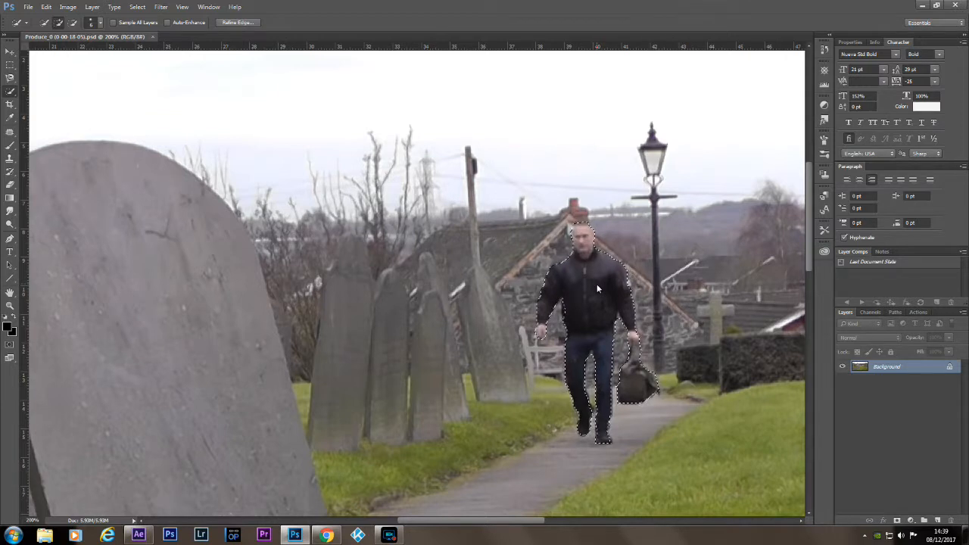
click(583, 395)
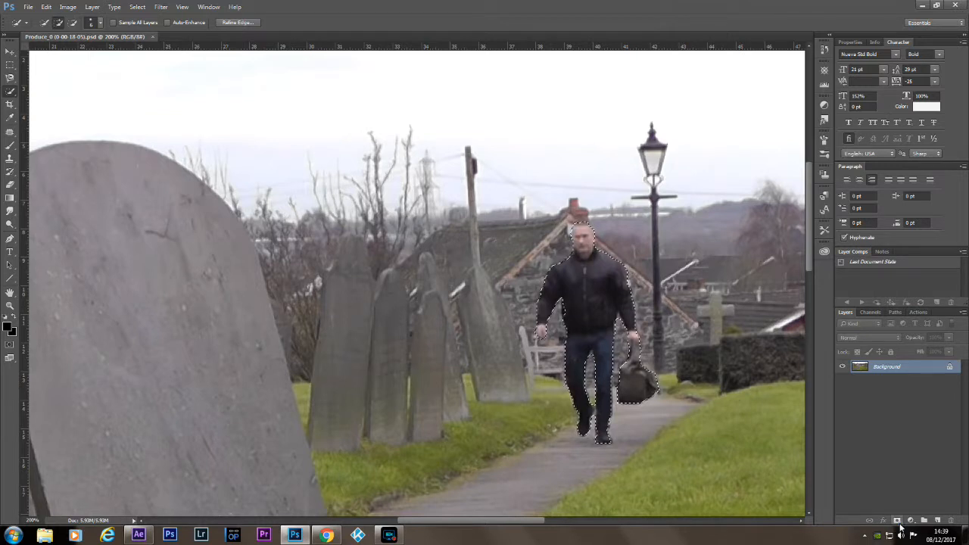
click(898, 521)
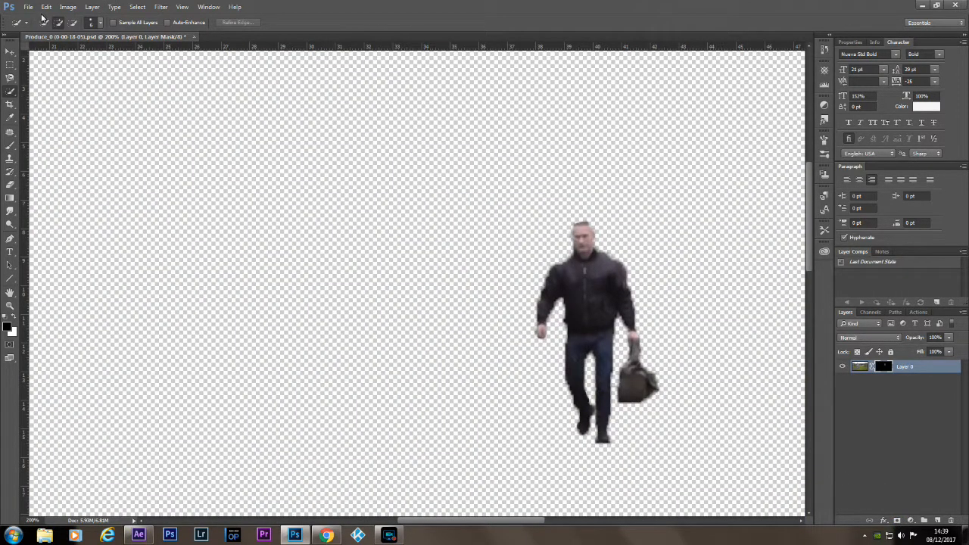
Save the cut-out to the desktop as Produce_0 (0-00-18-05).png with smallest/slow compression and no interlacing.
click(28, 6)
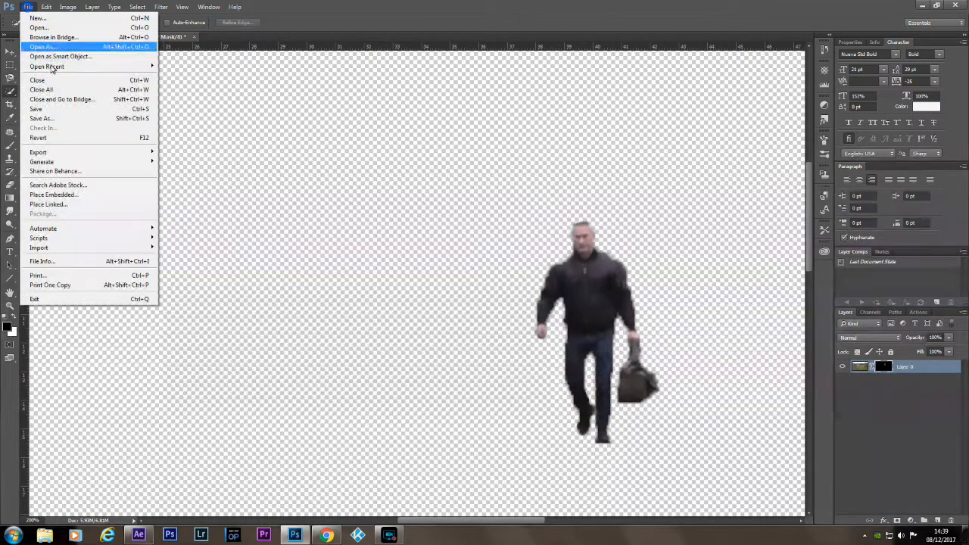
click(44, 118)
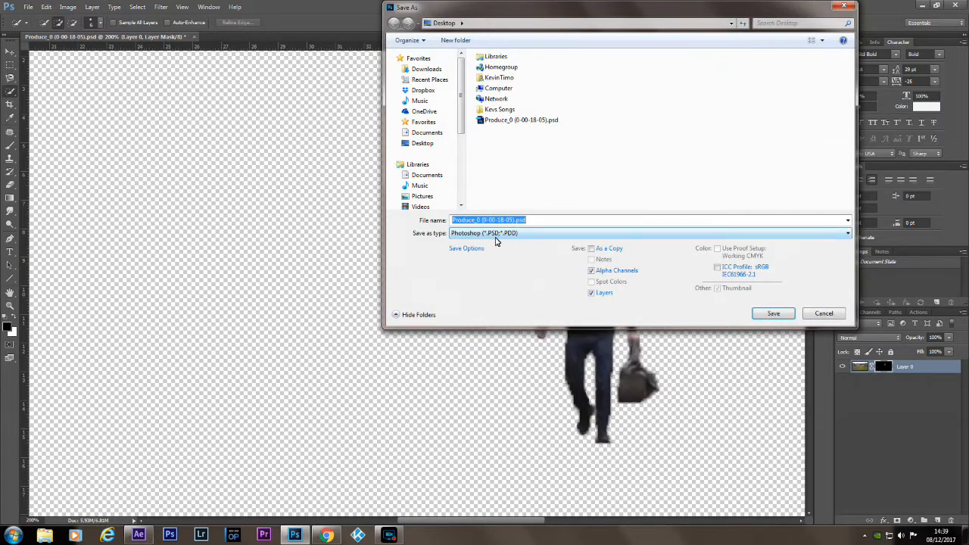
click(496, 235)
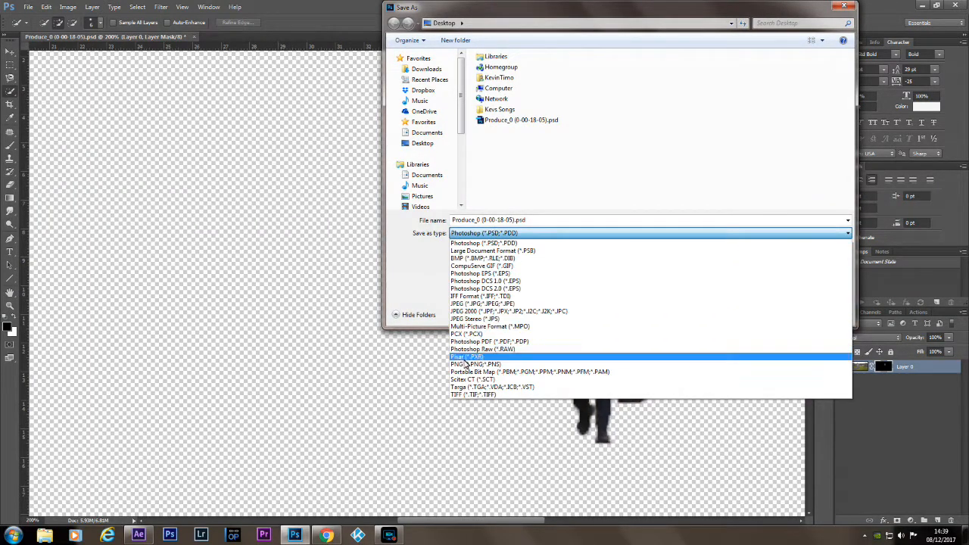
click(469, 364)
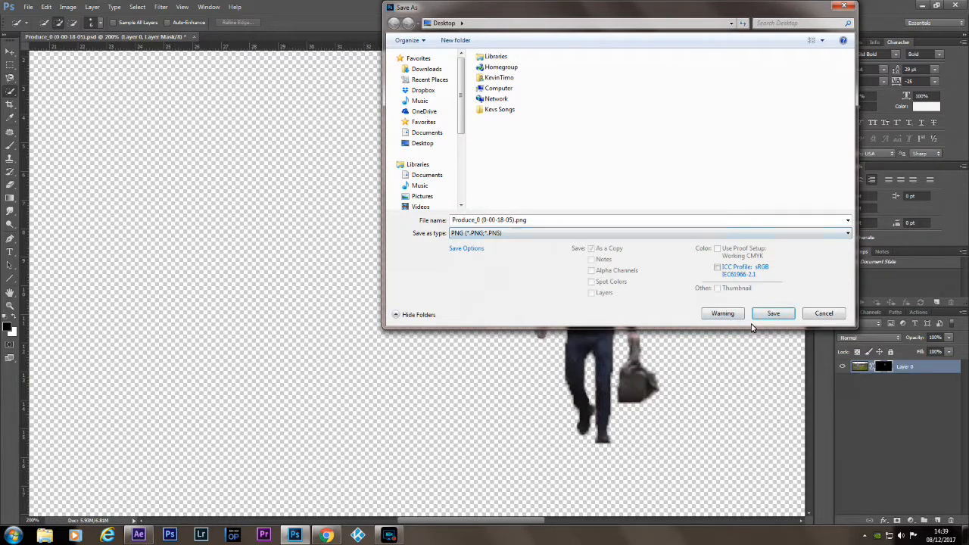
click(774, 315)
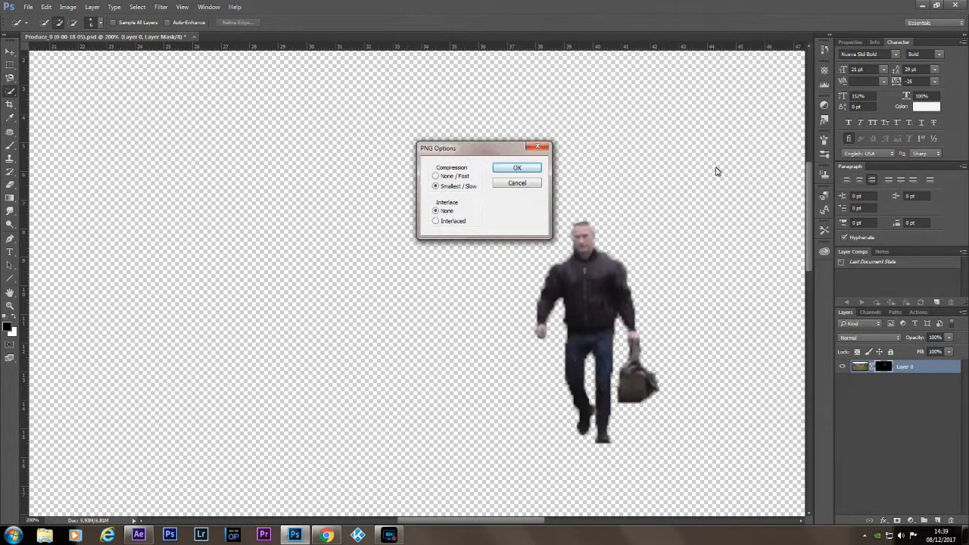
click(515, 170)
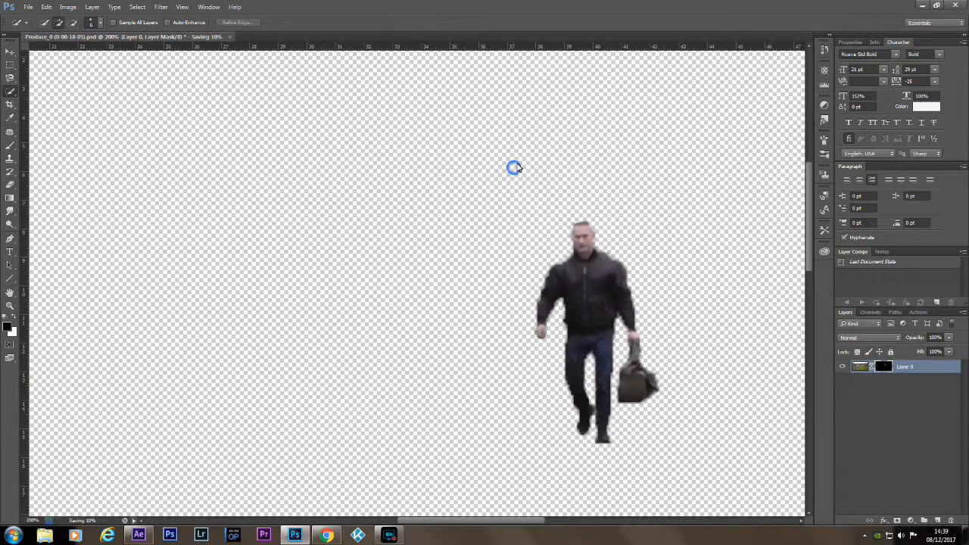
Quit Photoshop without saving the PSD, switch to After Effects and close the screen recorder window covering it.
click(955, 8)
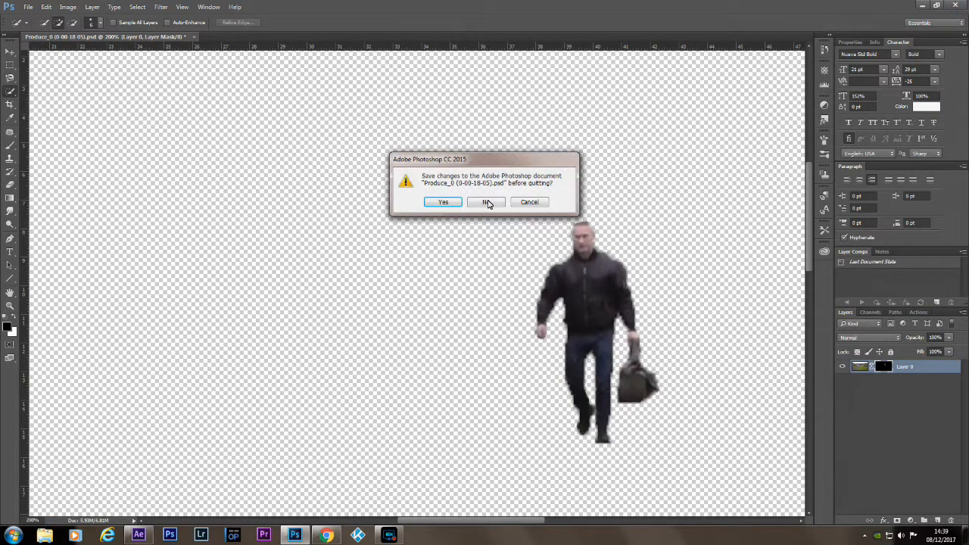
click(488, 203)
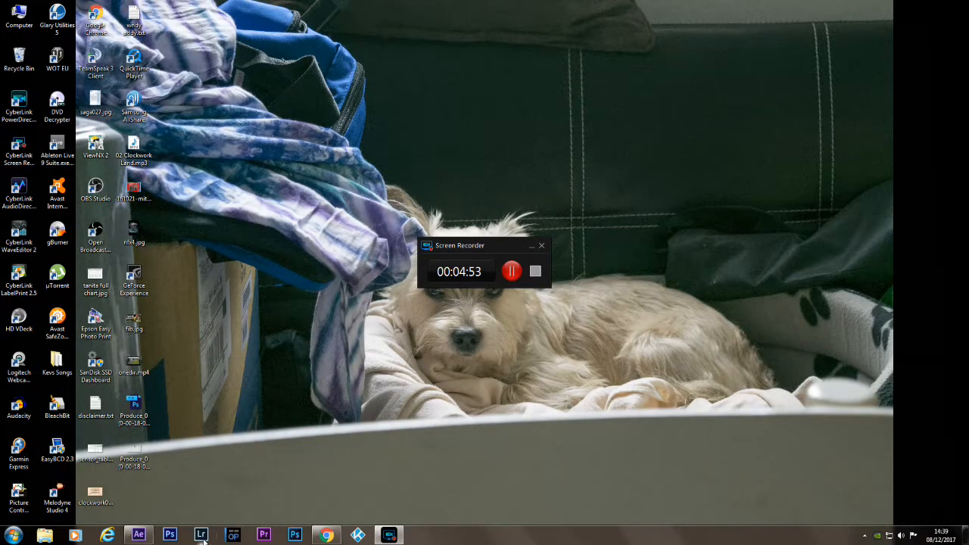
click(139, 535)
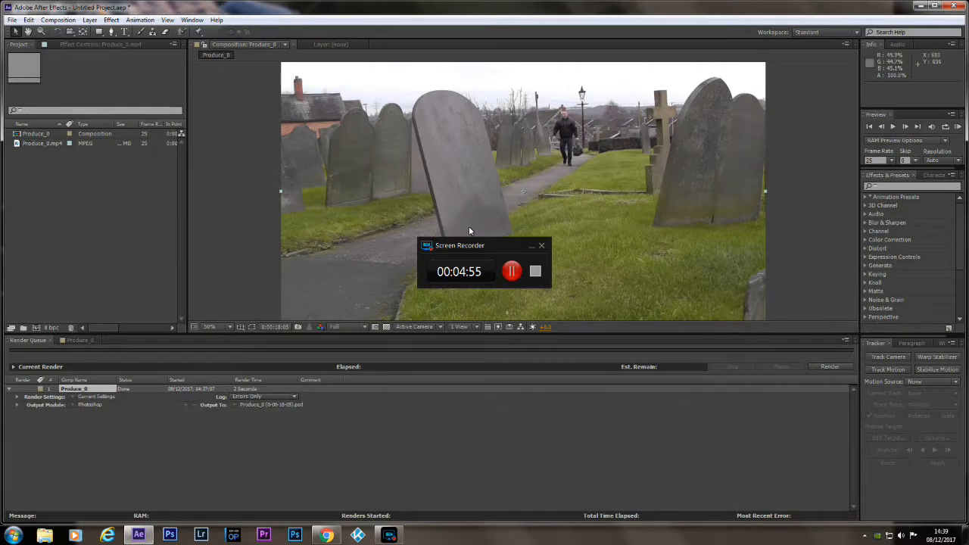
click(540, 246)
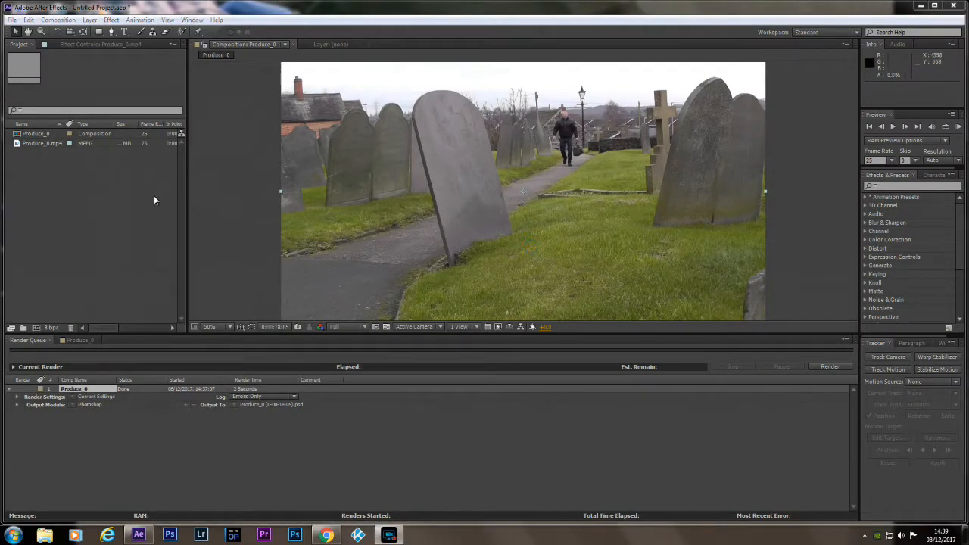
Import Produce_0 (0-00-18-05).png from the desktop into the project as footage.
click(12, 20)
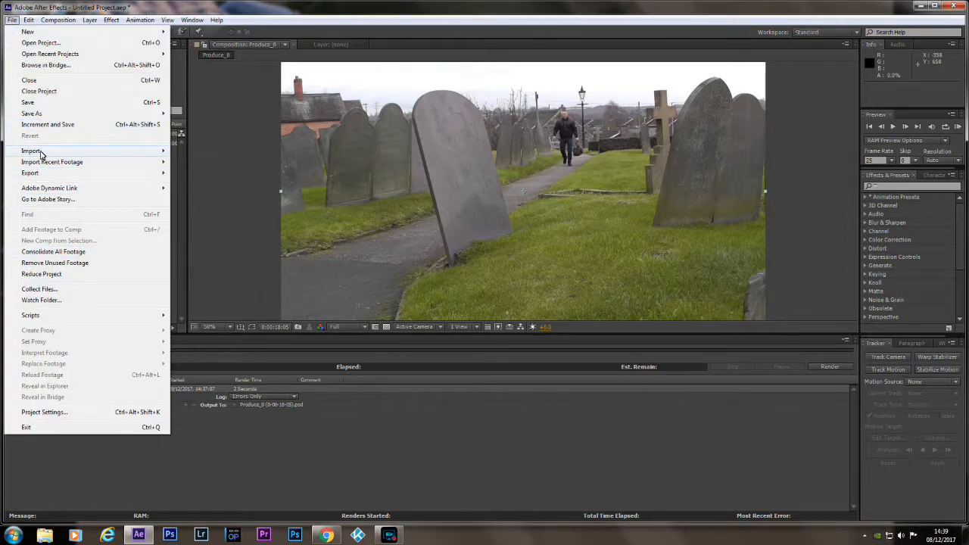
mouse_move(39, 152)
click(217, 154)
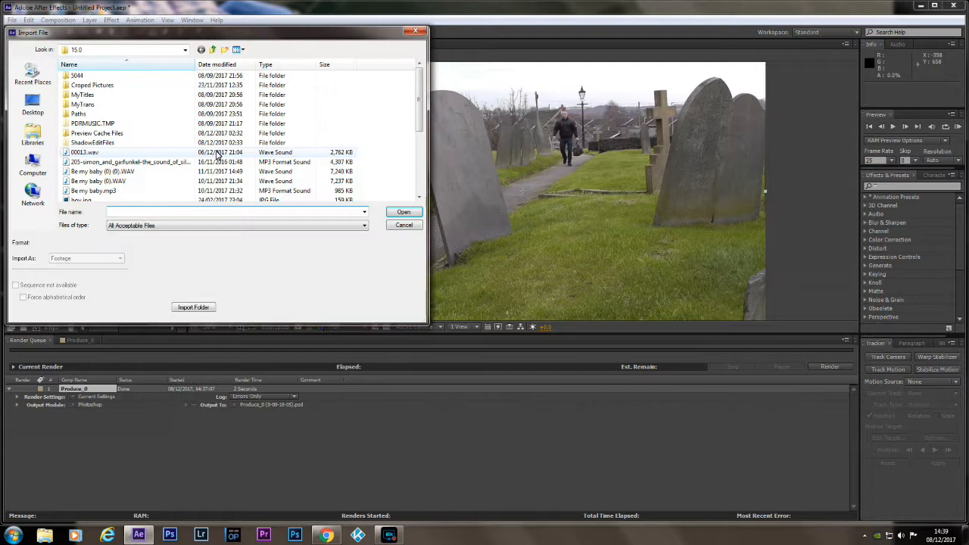
click(31, 104)
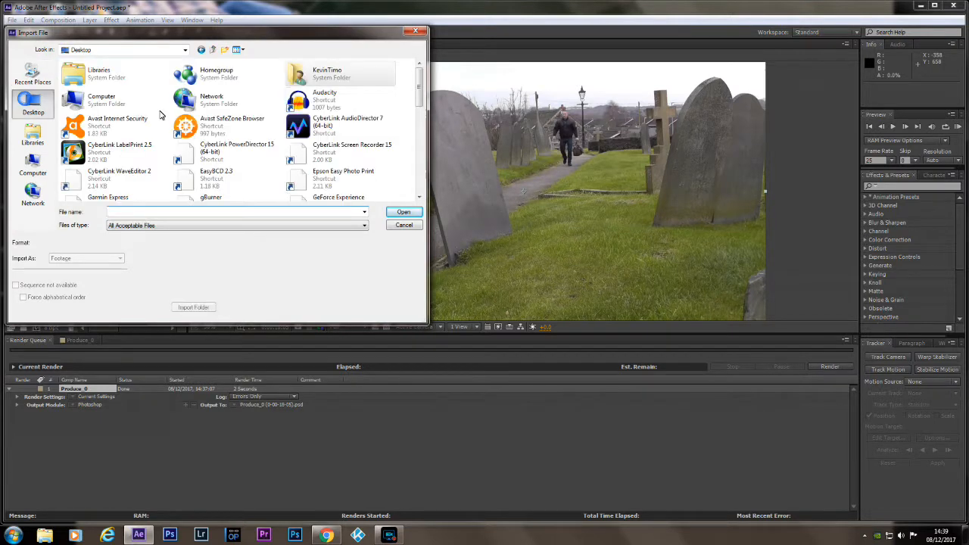
scroll(421, 119, down, 3)
drag(421, 119, 415, 174)
click(183, 166)
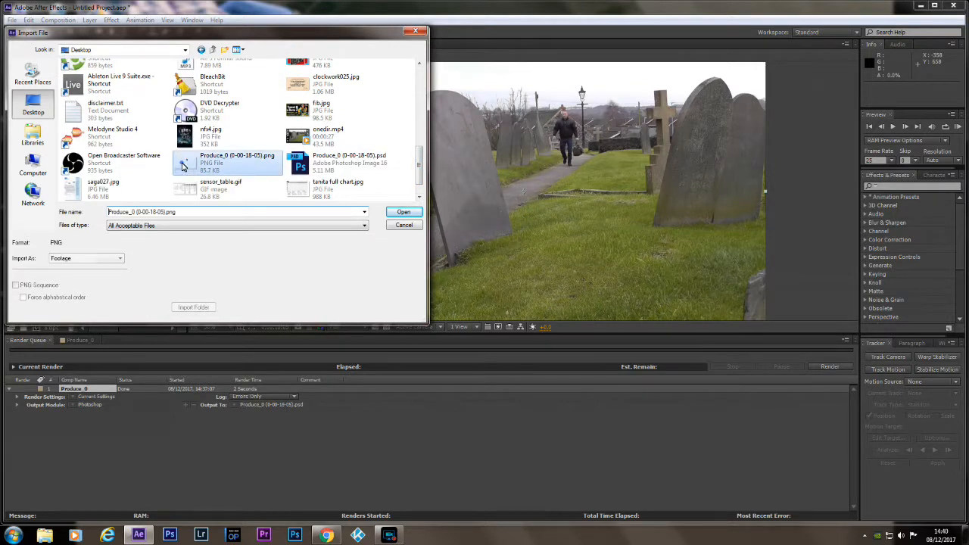
click(398, 213)
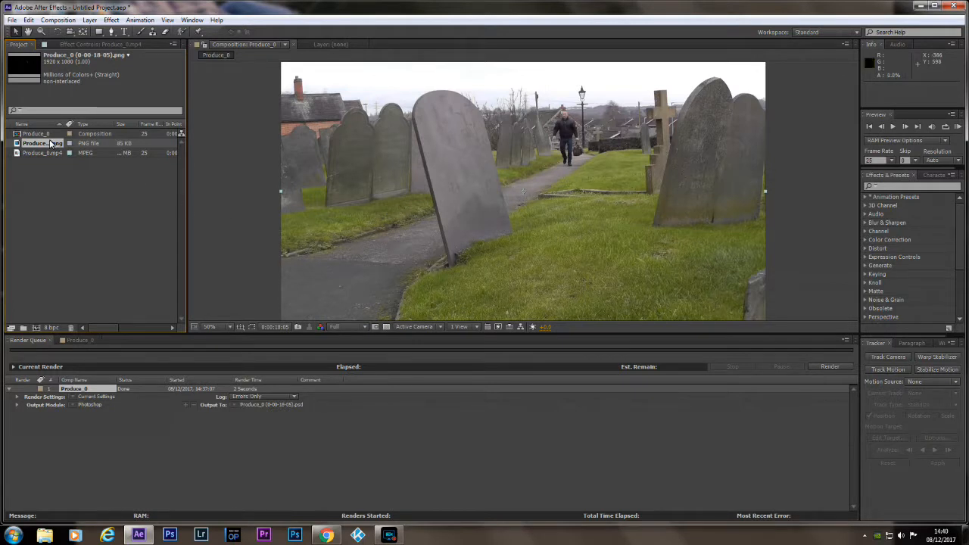
Add the PNG above the video in the Produce_0 timeline, split it at 0:00:18:05 and delete the part after the split.
click(70, 342)
drag(41, 143, 105, 377)
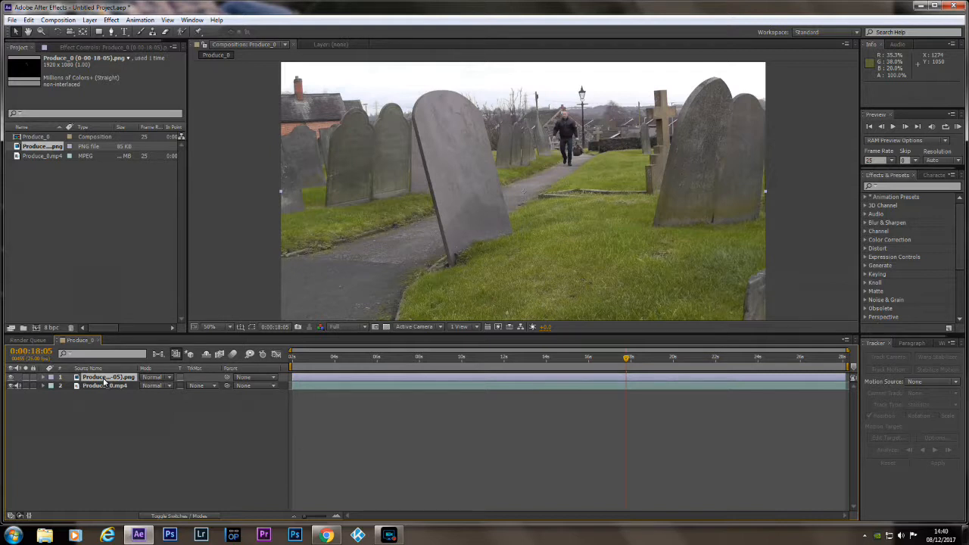
key(ctrl+shift+d)
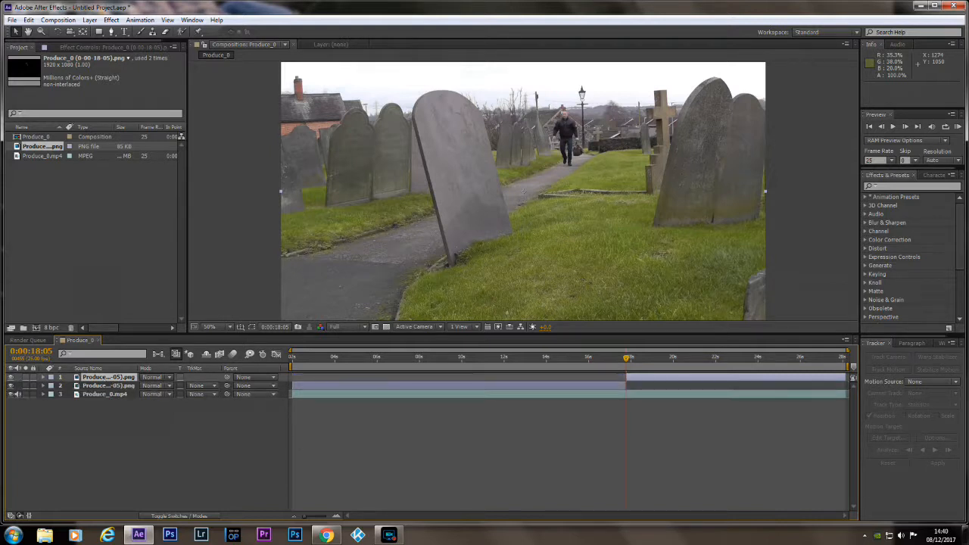
key(Delete)
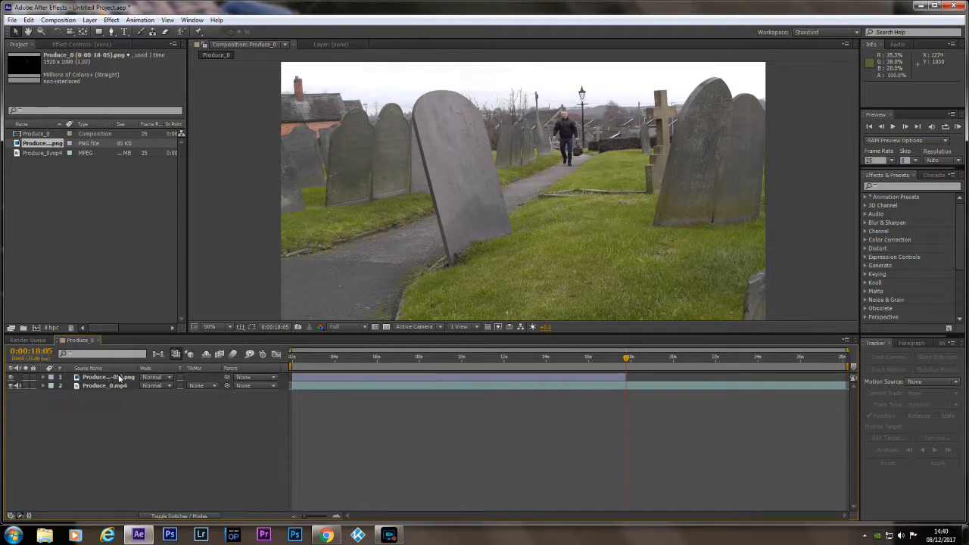
Play the composition from 0:00:10:18 to check how the frozen cut-out meets the walking man.
drag(627, 360, 621, 360)
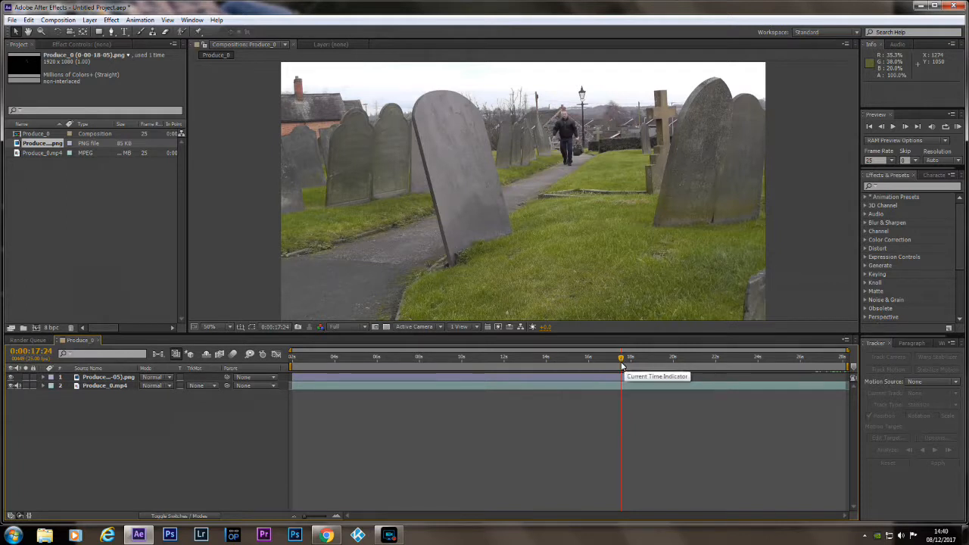
drag(621, 359, 466, 362)
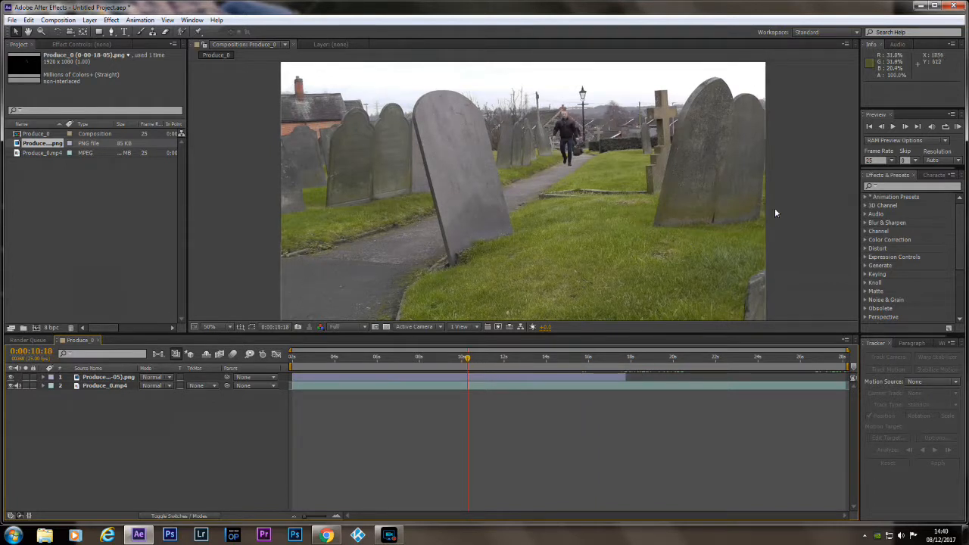
click(892, 129)
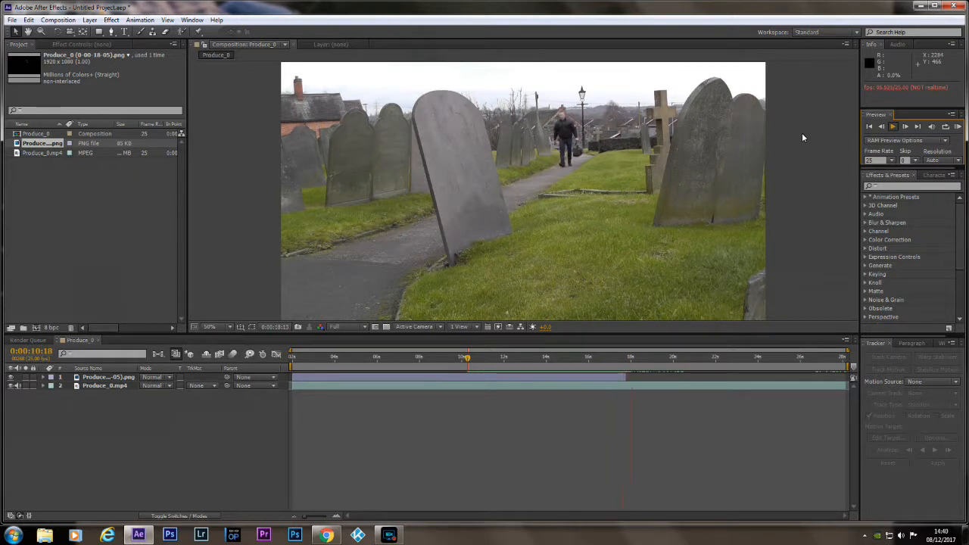
click(803, 159)
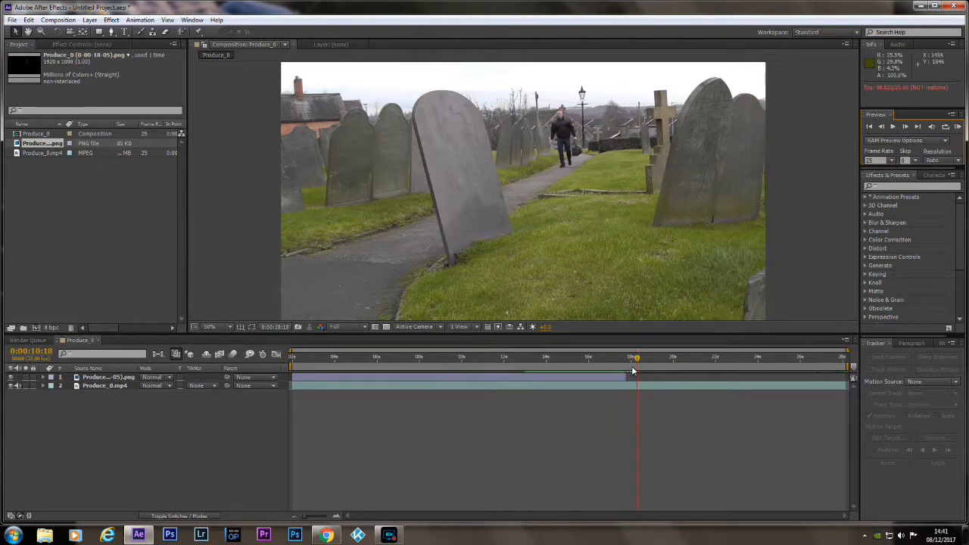
Export the frame at 0:00:22:06 as a Photoshop file and render it from the render queue.
drag(638, 362, 712, 362)
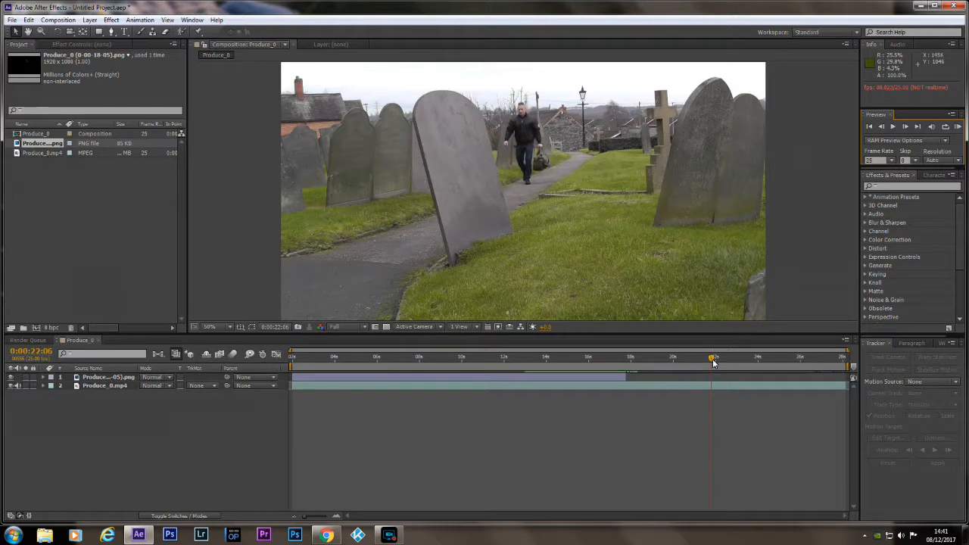
click(72, 19)
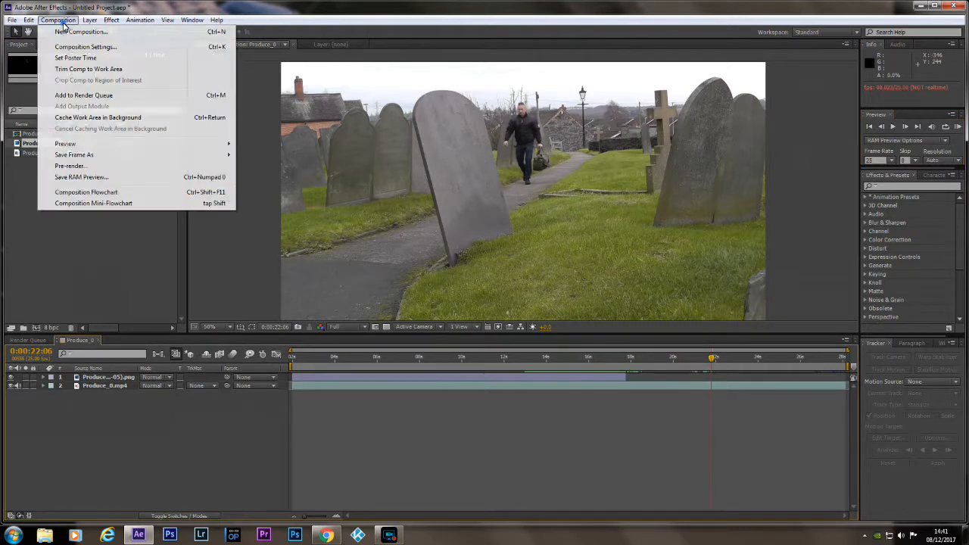
mouse_move(131, 159)
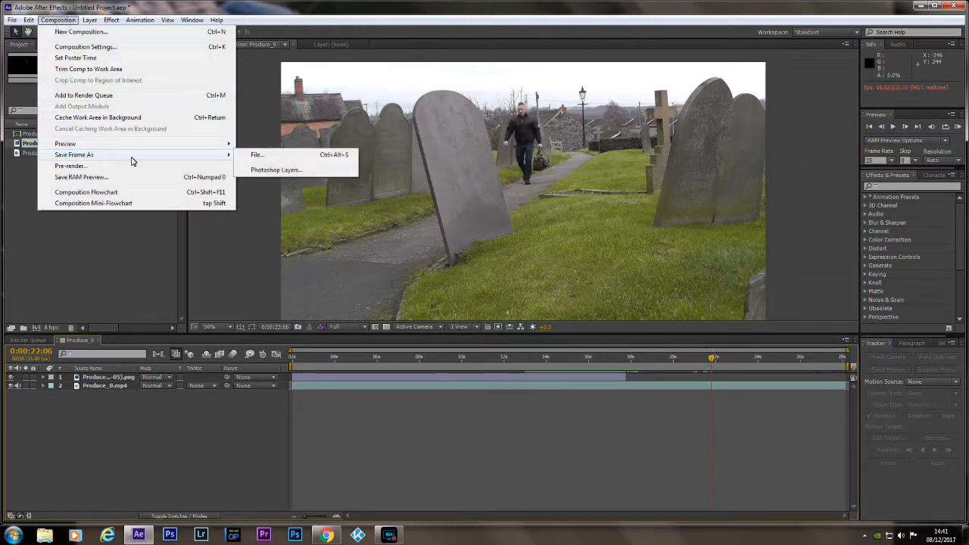
click(265, 155)
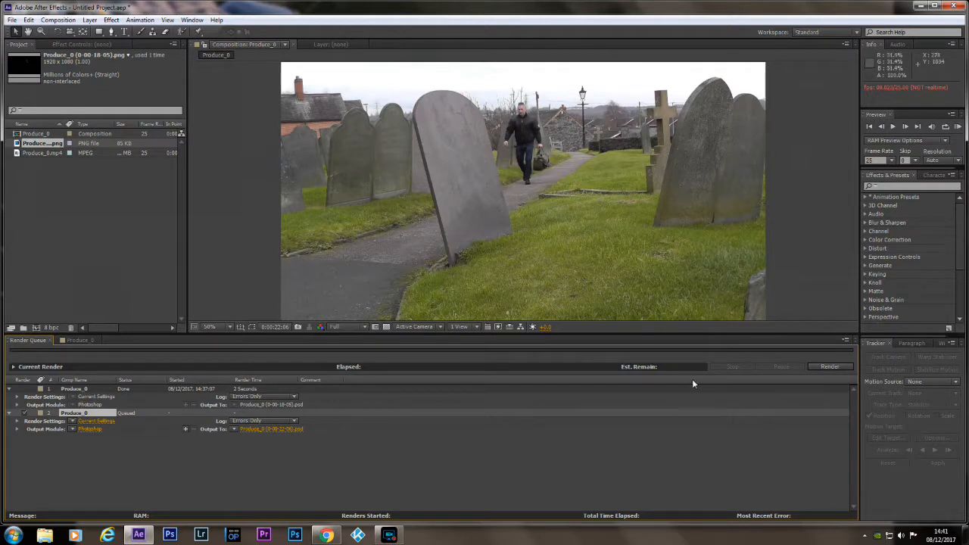
click(825, 369)
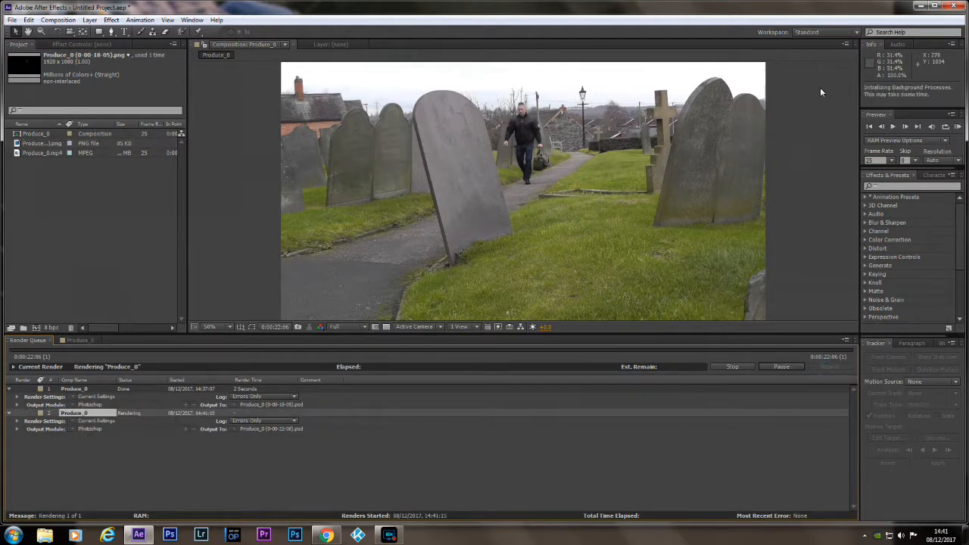
Open Produce_0 (0-00-22-06).psd from the desktop in Photoshop and quick-select the walking man and his bag.
click(919, 6)
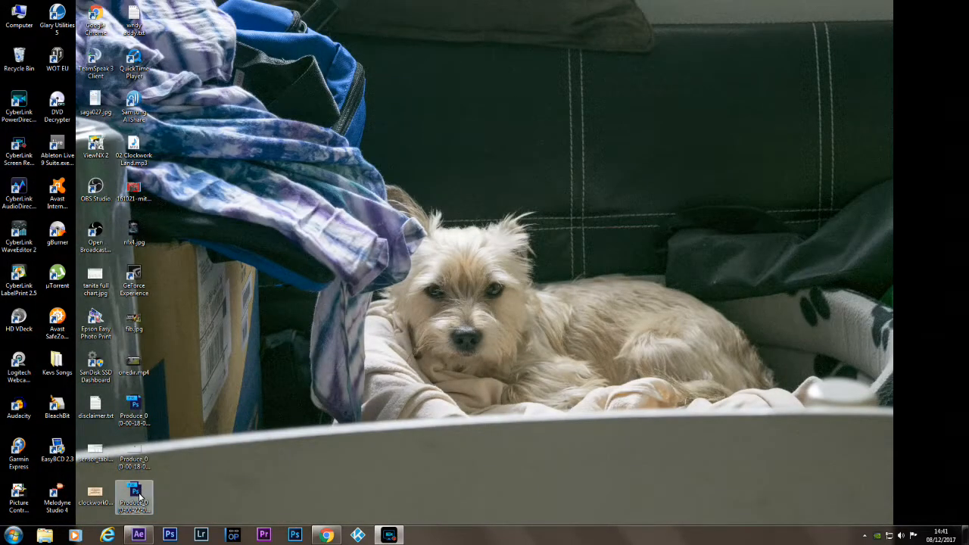
click(136, 493)
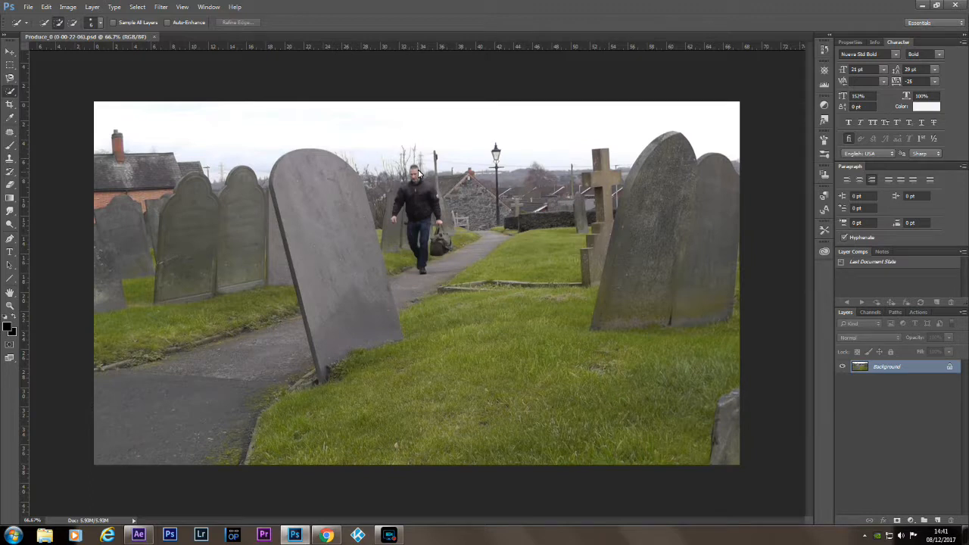
drag(412, 171, 408, 205)
drag(440, 225, 444, 243)
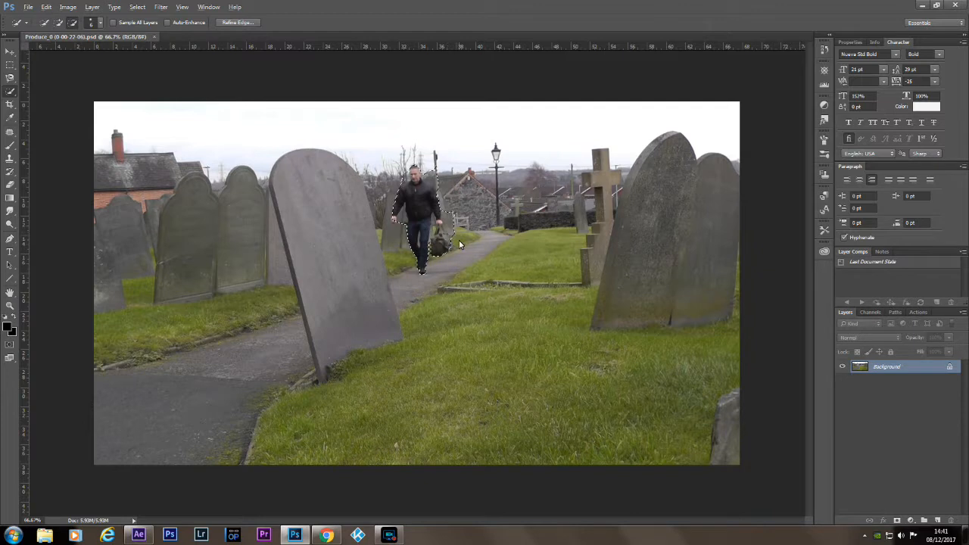
Refine the selection around the bag, the hand and the legs, and mask the layer to the selected man.
alt+click(455, 237)
drag(455, 236, 446, 217)
click(394, 221)
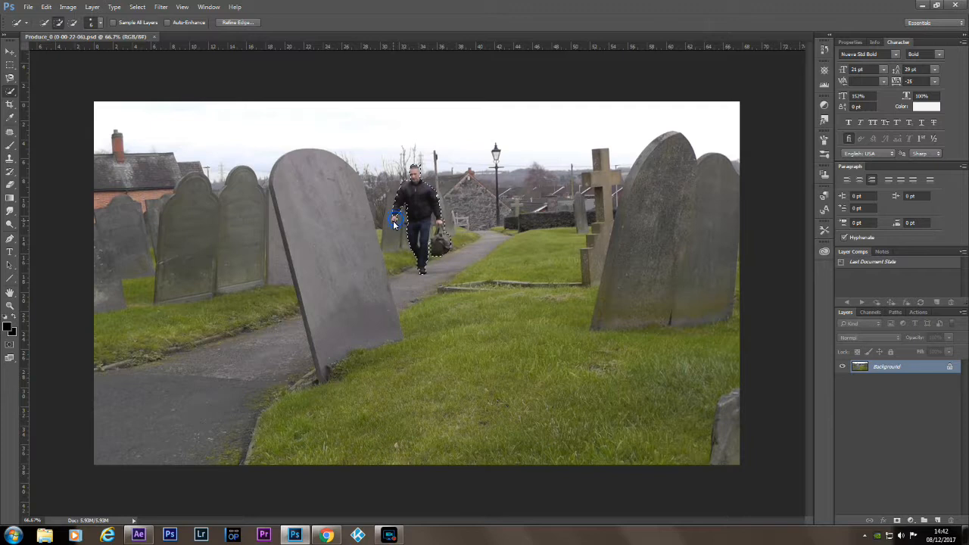
key(alt)
alt+click(430, 240)
click(422, 257)
click(896, 521)
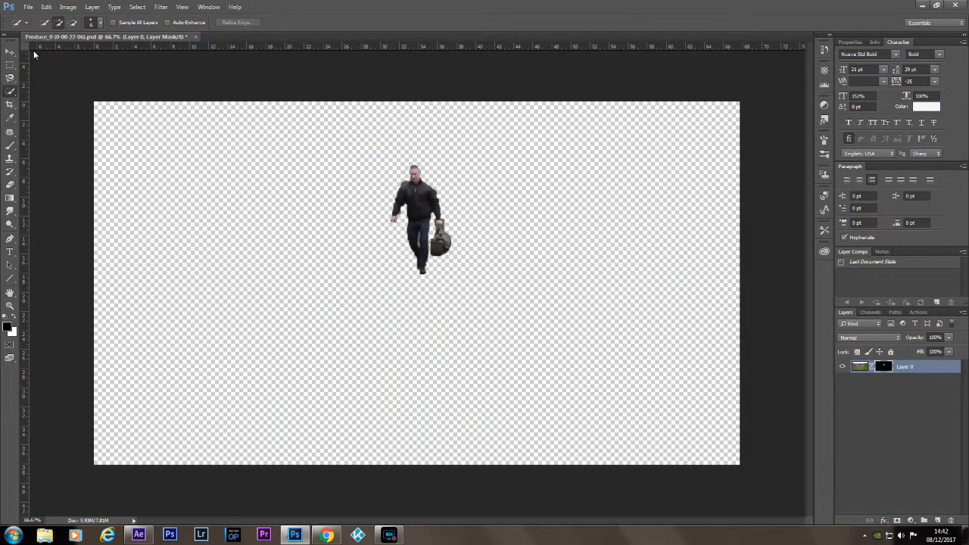
Save the cut-out on the desktop as the PNG file Produce_0 (0-00-22-06).png and close Photoshop.
click(29, 7)
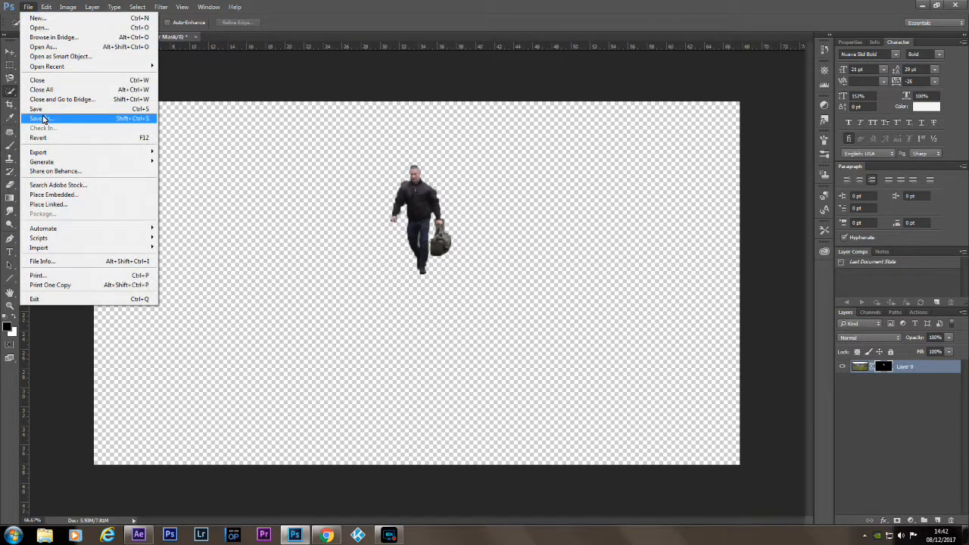
click(43, 119)
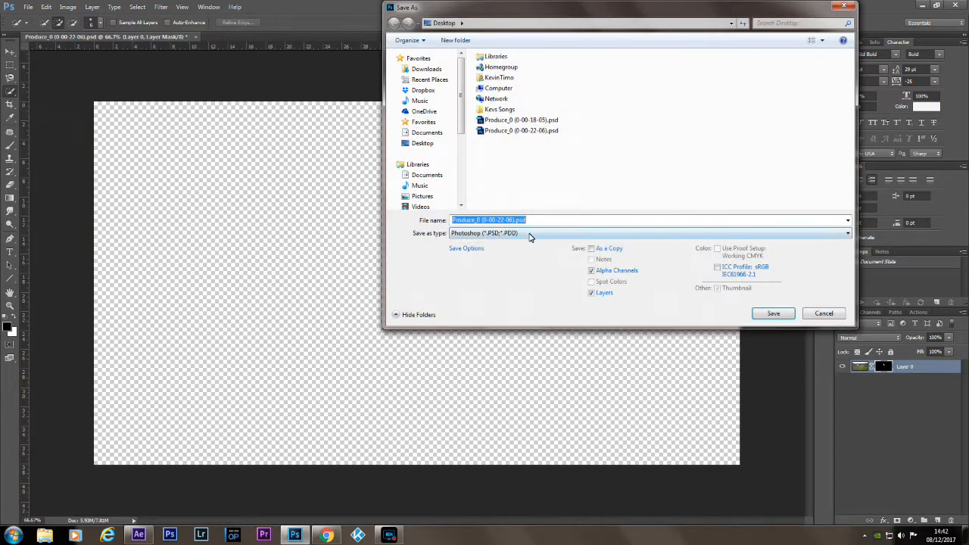
click(530, 233)
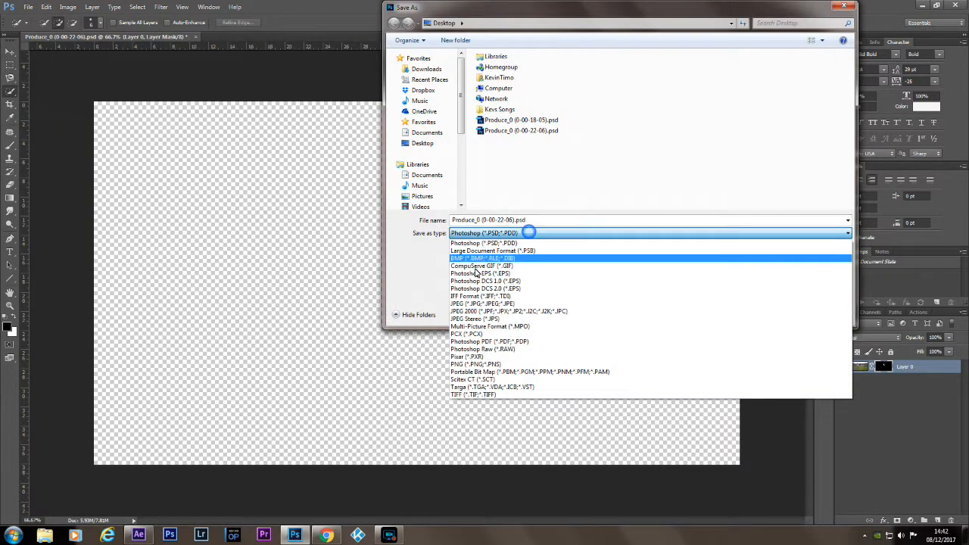
click(475, 365)
click(778, 315)
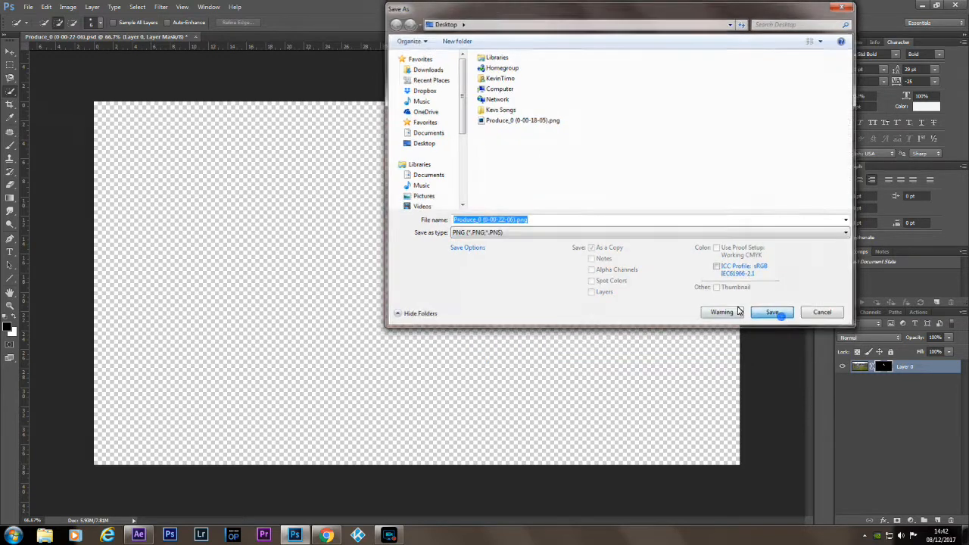
click(517, 170)
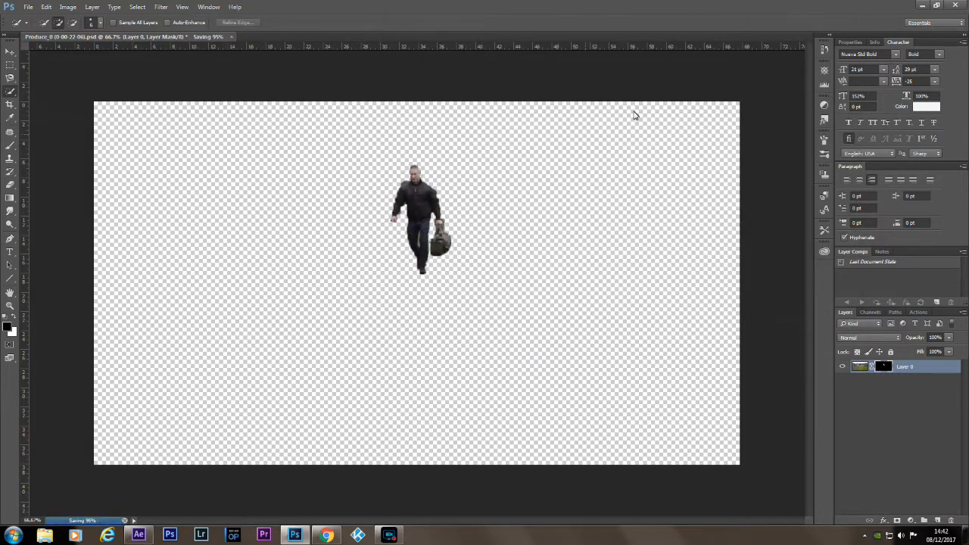
click(959, 6)
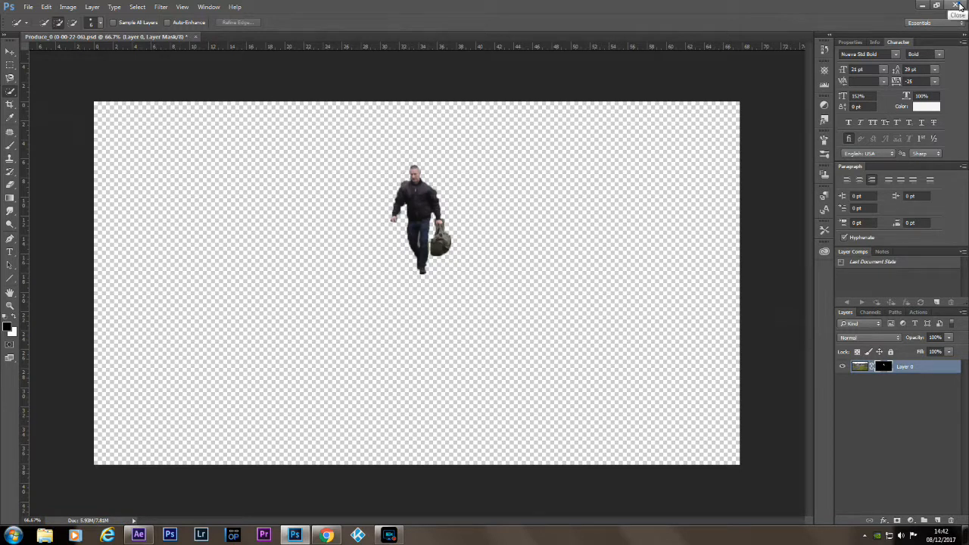
click(488, 202)
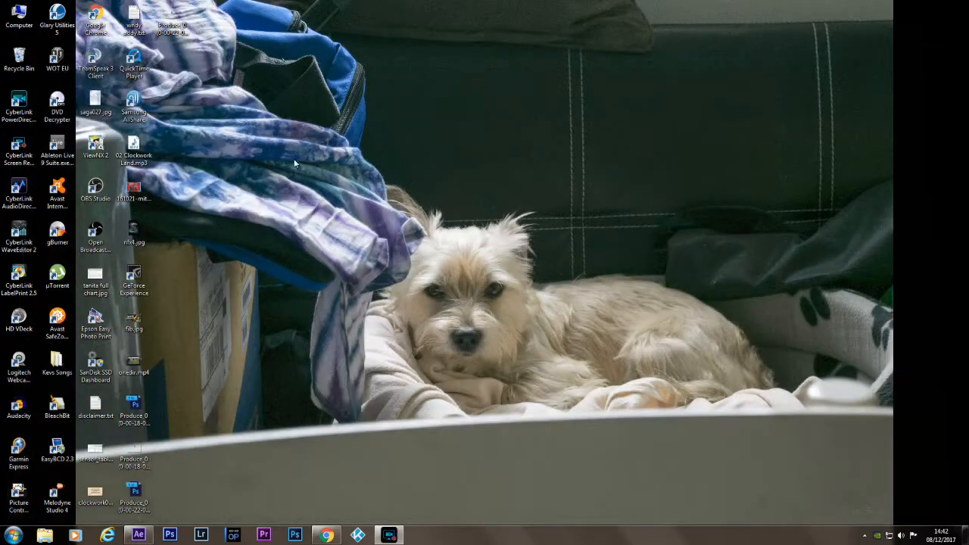
Switch to After Effects and import Produce_0 (0-00-22-06).png from the desktop into the project.
click(148, 536)
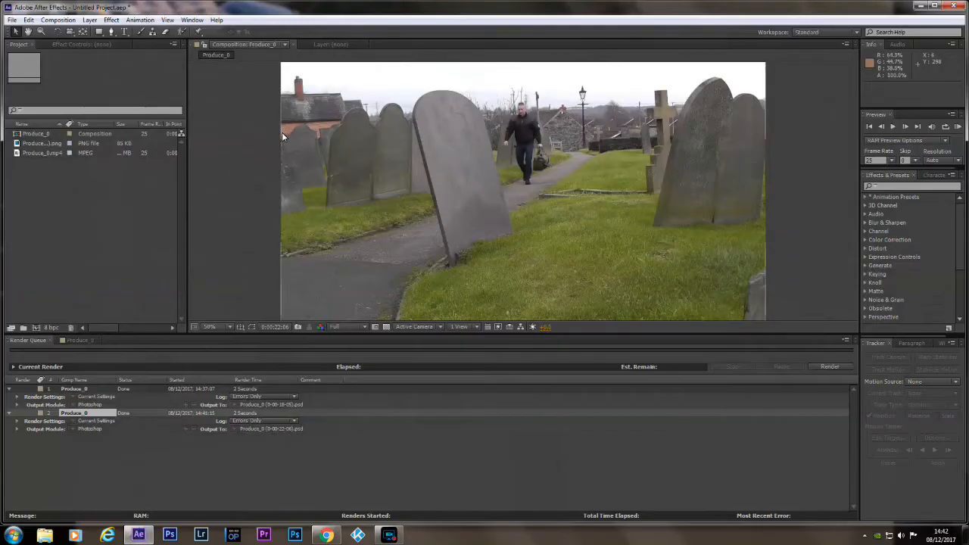
click(9, 20)
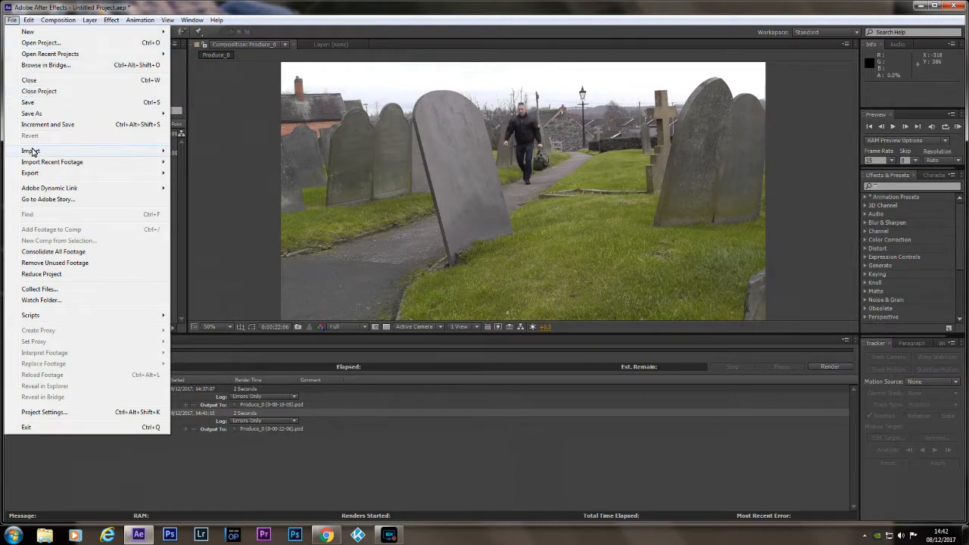
mouse_move(32, 152)
click(209, 149)
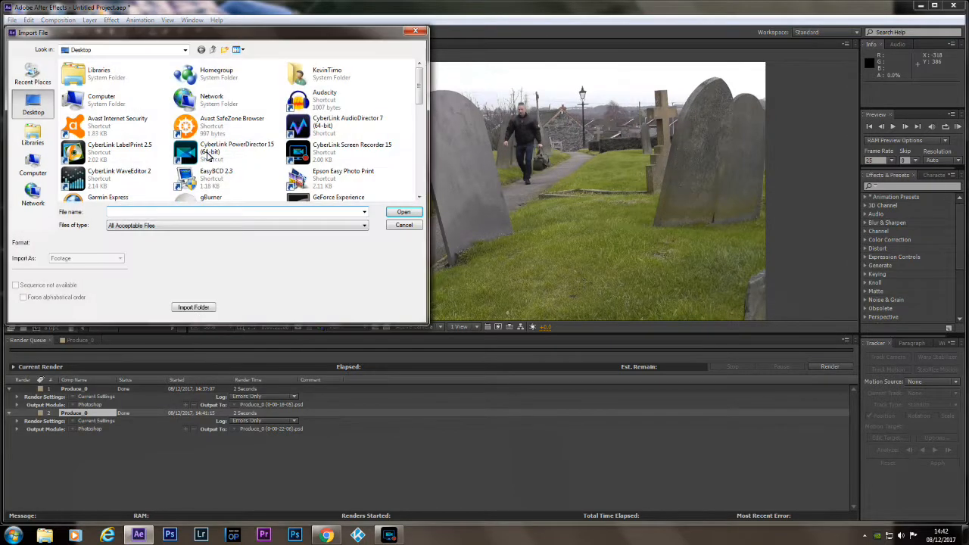
scroll(419, 132, down, 1)
scroll(419, 133, down, 5)
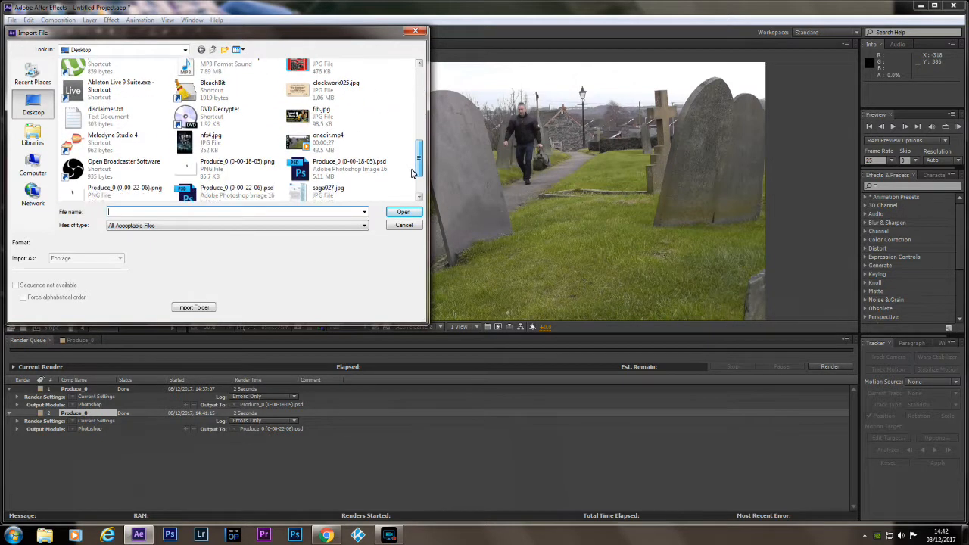
scroll(412, 174, down, 1)
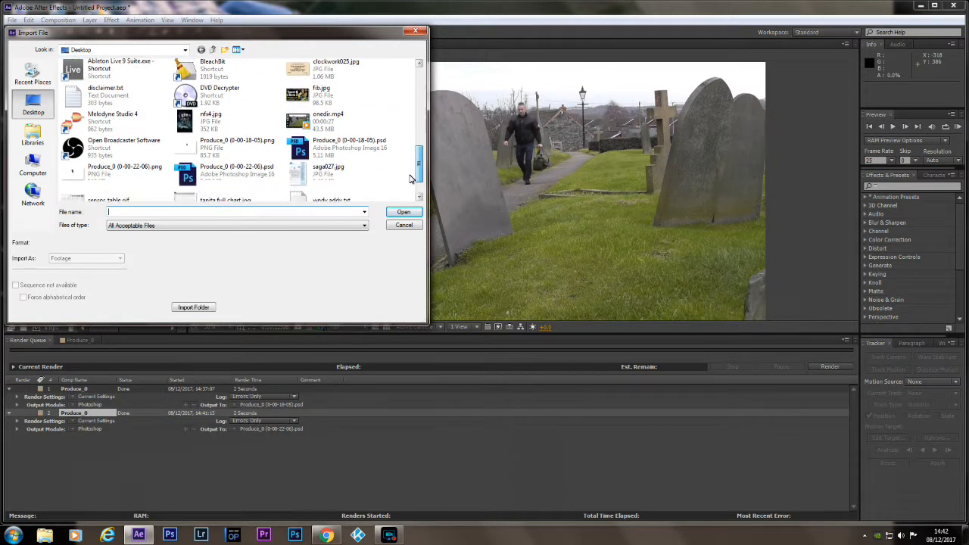
click(73, 178)
click(404, 213)
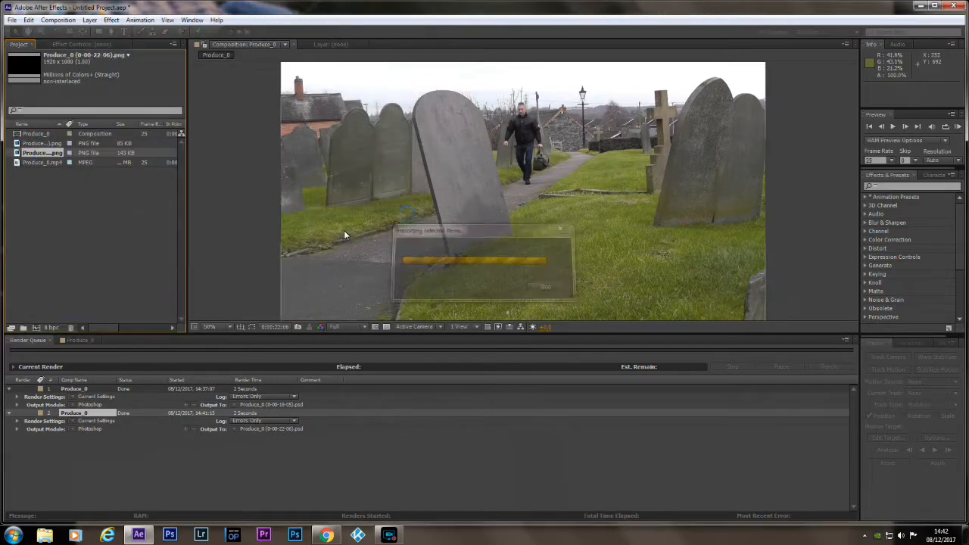
Add the new PNG as the uppermost layer of the Produce_0 timeline, split it at 0:00:22:06 and delete the part after the split.
click(77, 340)
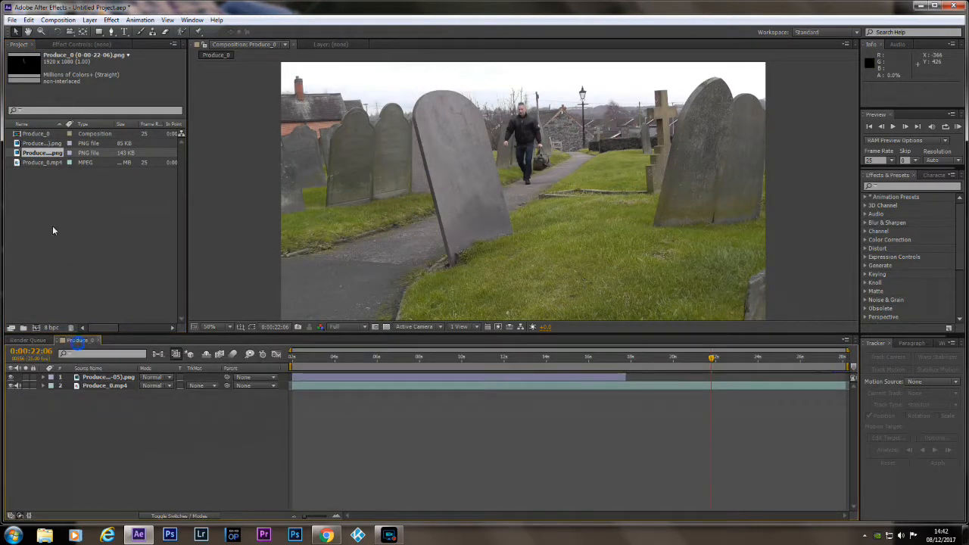
drag(53, 157, 140, 377)
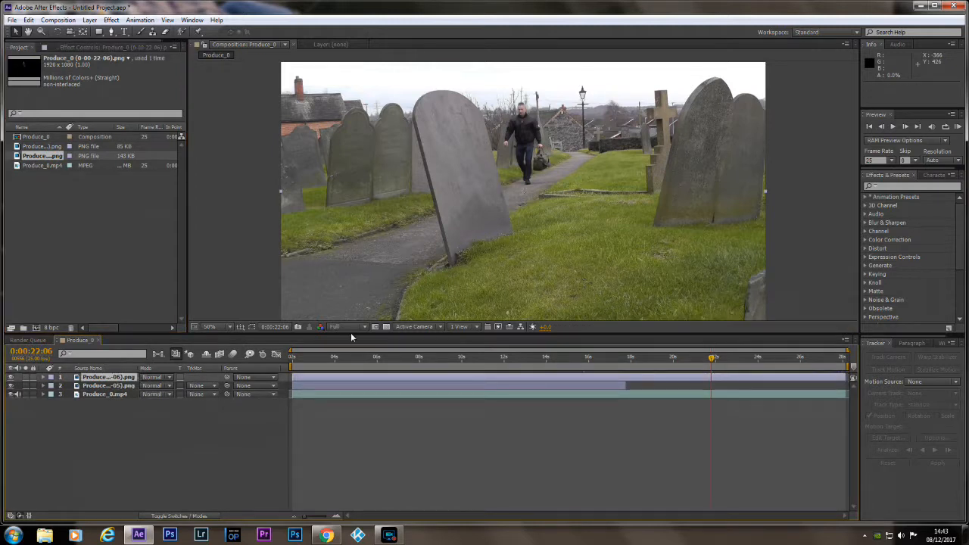
key(ctrl+shift+d)
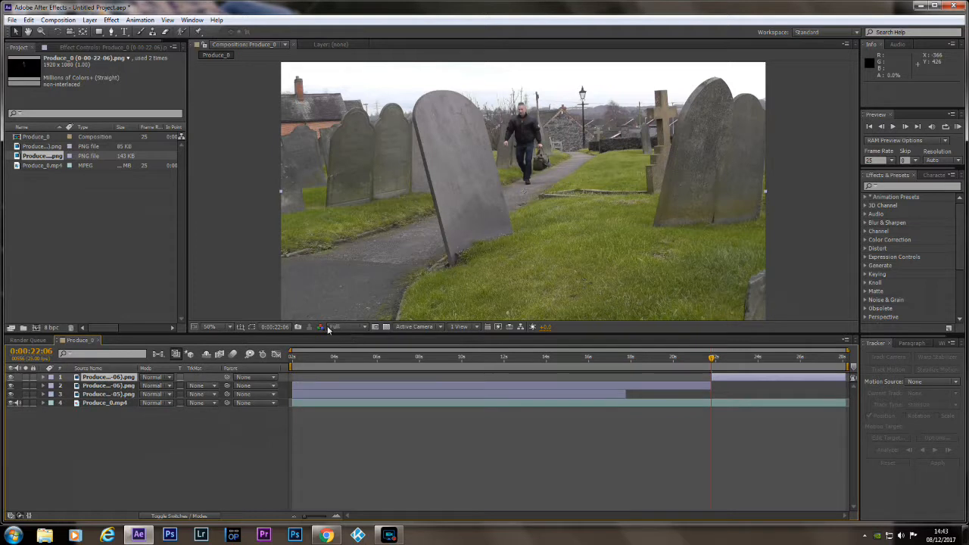
key(Delete)
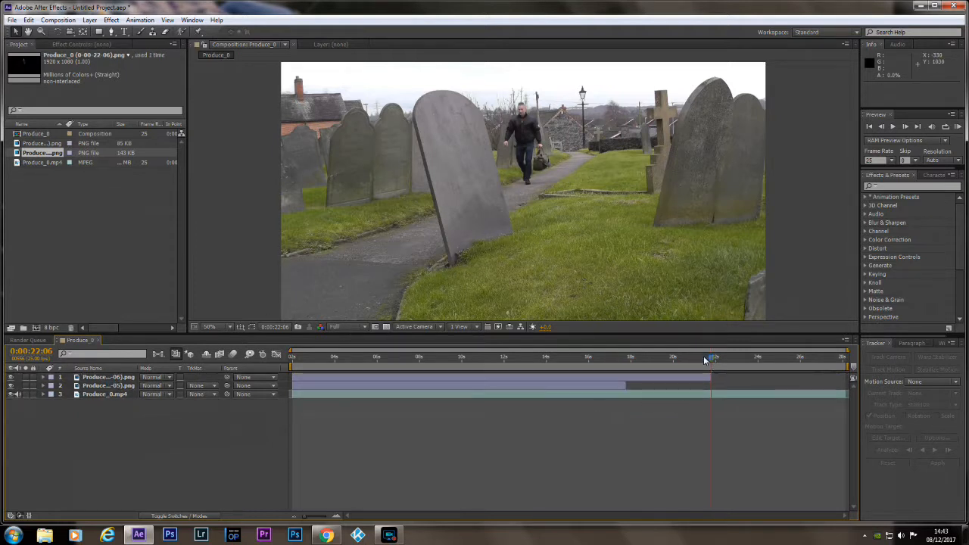
Play the composition from 0:00:16:03 to check how the walking man passes both frozen cut-outs.
click(610, 359)
click(581, 363)
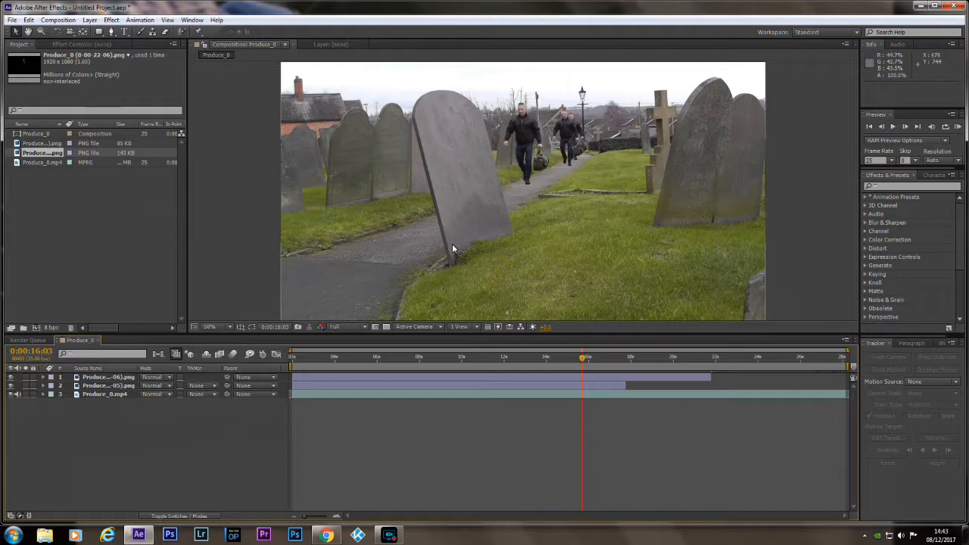
click(894, 127)
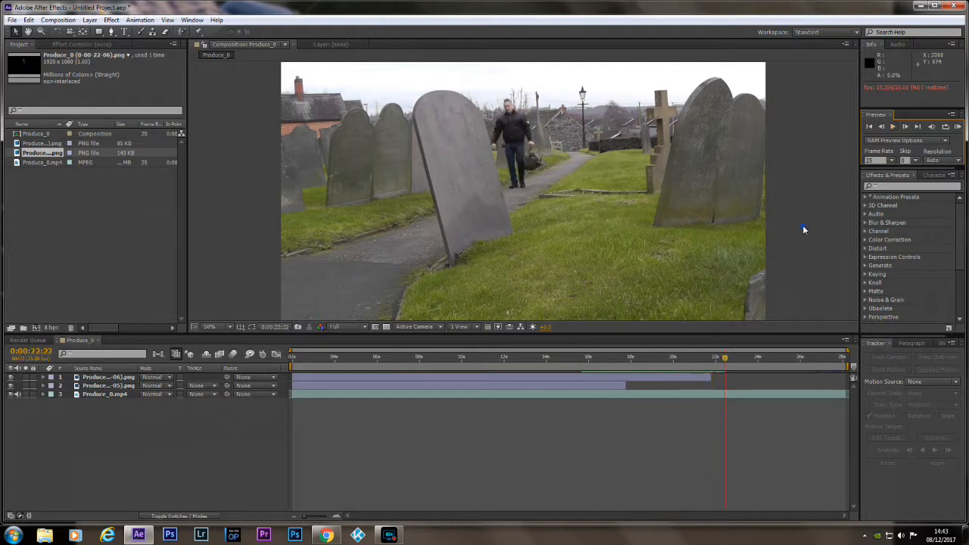
Export the frame at 0:00:26:17 as a Photoshop file and render it from the render queue.
click(729, 370)
drag(743, 364, 802, 364)
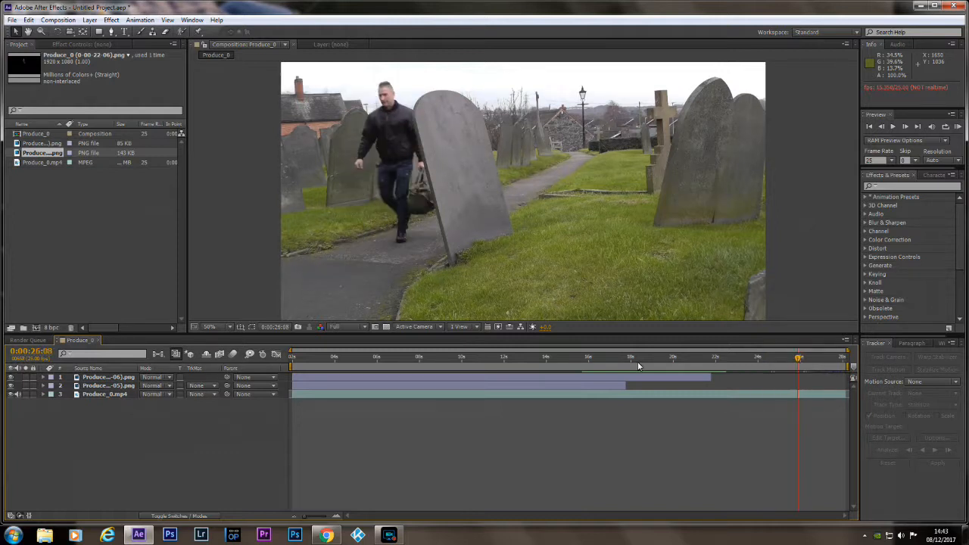
drag(798, 361, 805, 364)
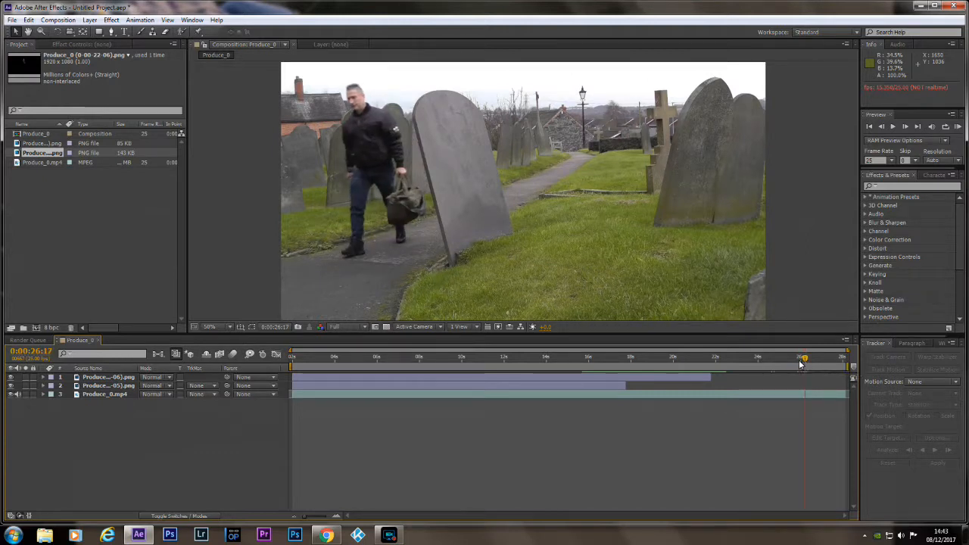
click(64, 21)
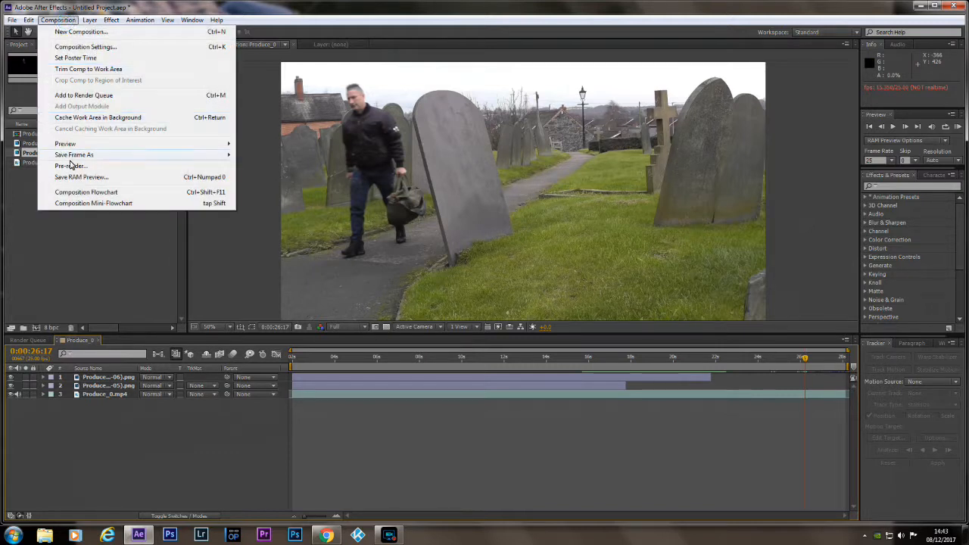
mouse_move(74, 157)
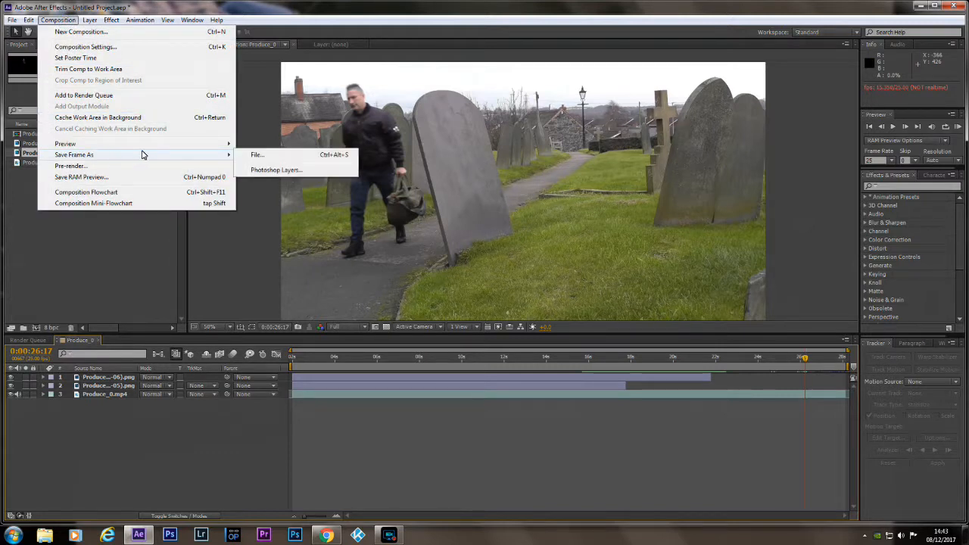
click(271, 161)
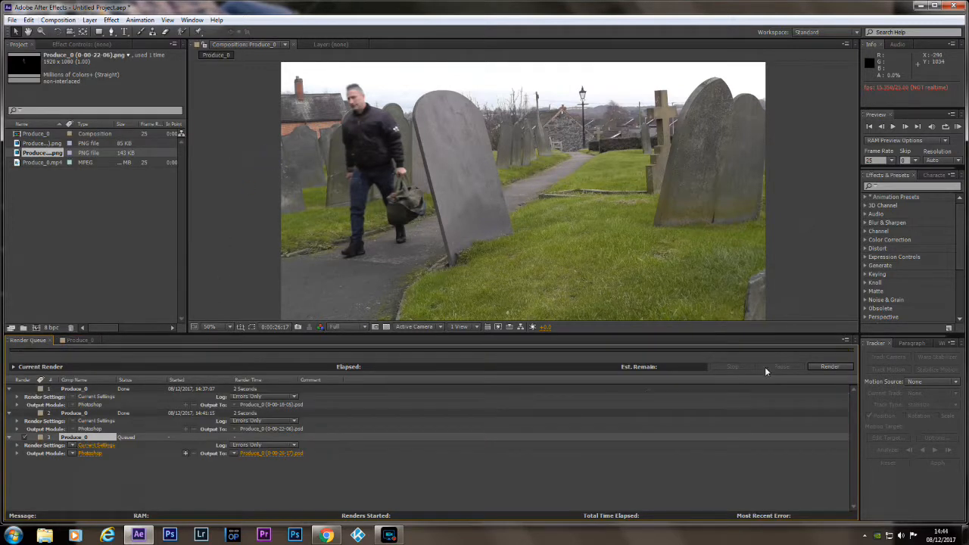
click(828, 367)
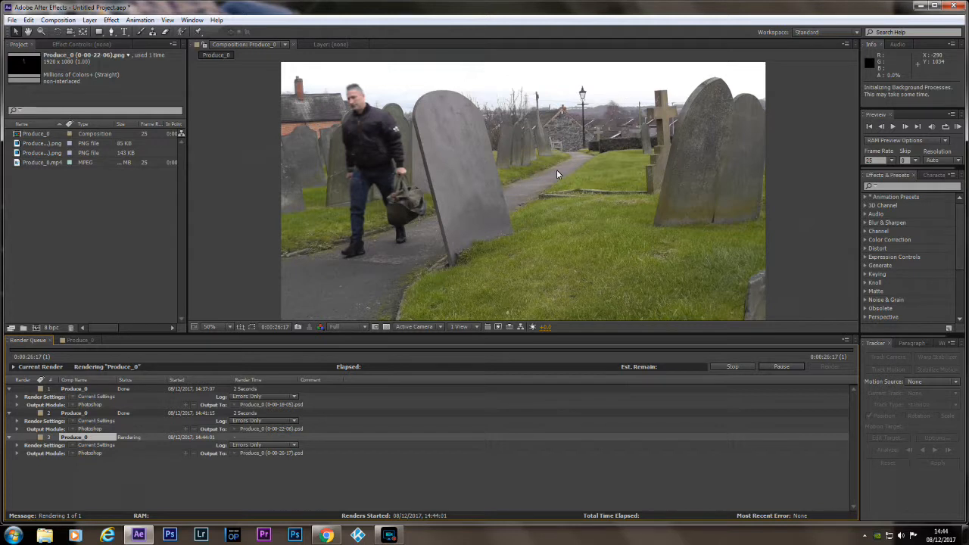
Open Produce_0 (0-00-26-17).psd from the desktop in Photoshop and roughly quick-select the man and his bag.
click(920, 6)
double_click(173, 63)
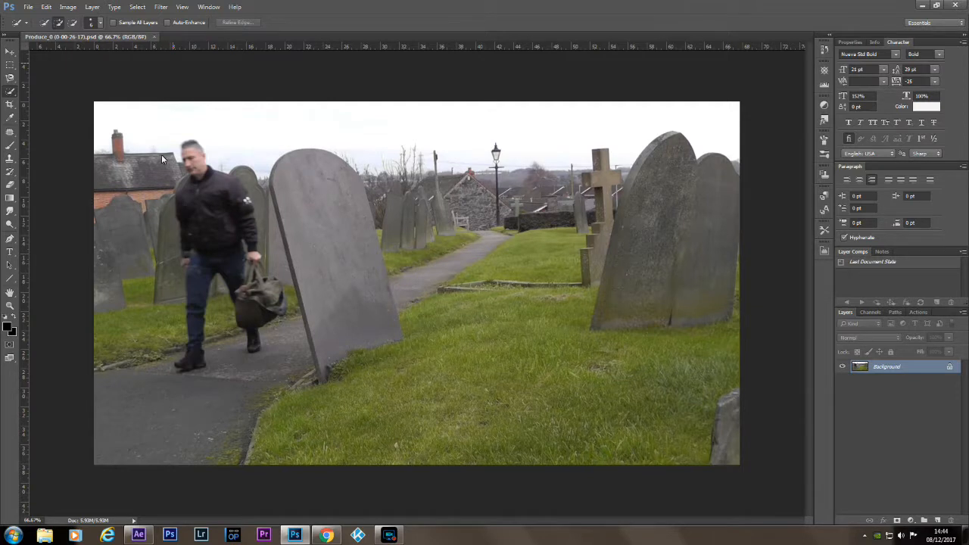
click(188, 151)
drag(188, 149, 192, 181)
drag(192, 246, 199, 368)
drag(237, 283, 248, 311)
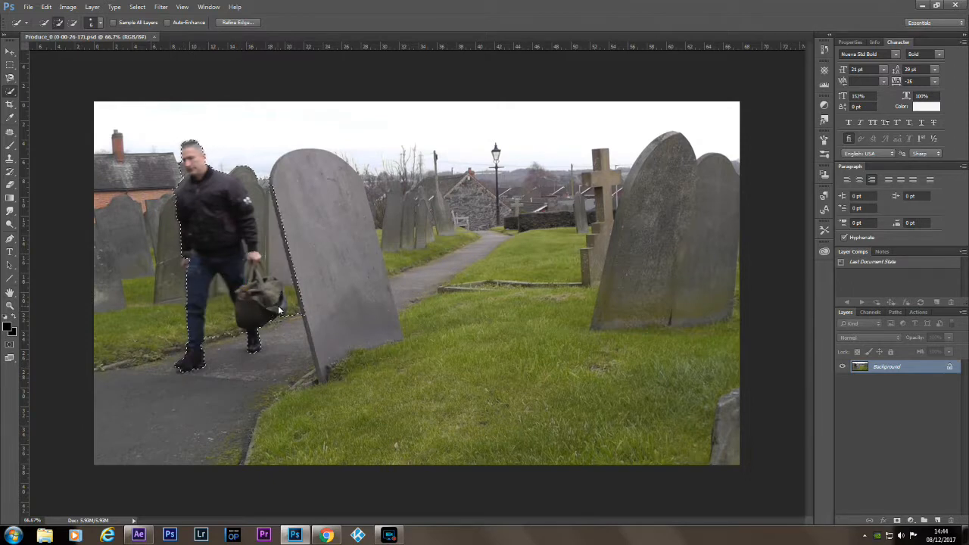
Refine the quick selection to just the man and his bag, subtracting the gravestone edge and the gap between his legs.
key(alt)
mouse_move(235, 165)
mouse_down()
mouse_move(278, 270)
mouse_move(267, 269)
mouse_move(293, 294)
mouse_move(292, 327)
mouse_move(296, 266)
mouse_up()
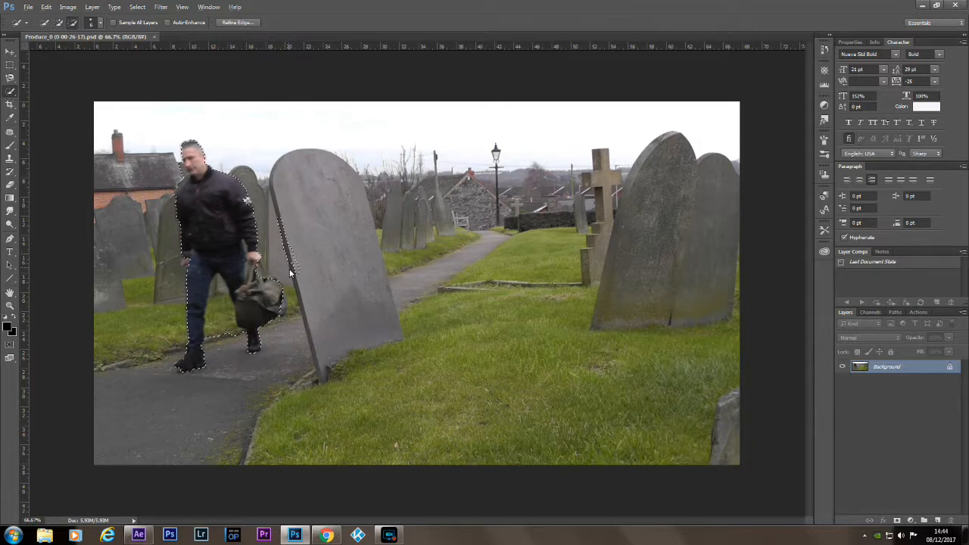
mouse_move(294, 267)
mouse_down()
mouse_move(281, 223)
mouse_move(295, 273)
mouse_move(296, 262)
mouse_up()
drag(218, 284, 215, 336)
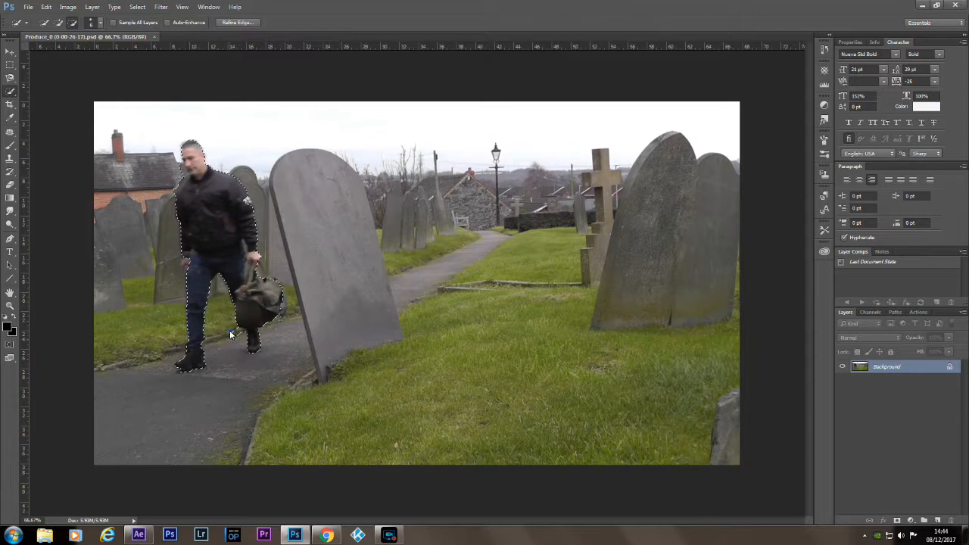
click(240, 334)
click(283, 306)
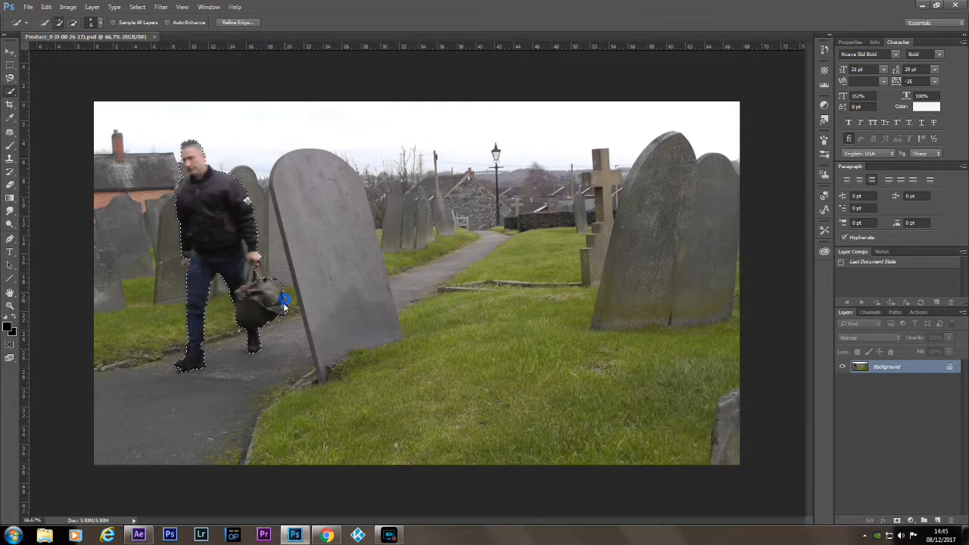
alt+click(242, 333)
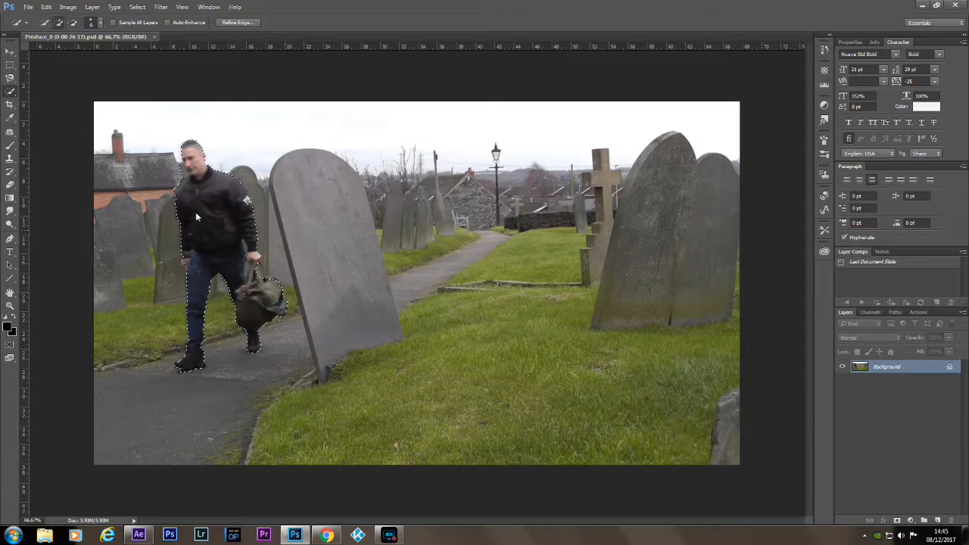
alt+click(181, 167)
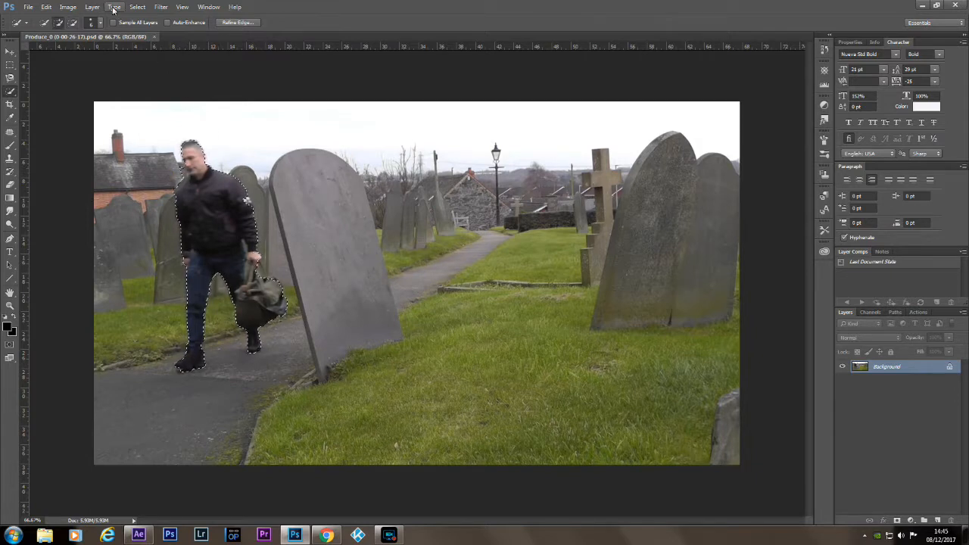
Expand the selection slightly and turn it into a layer mask that hides the graveyard background.
click(137, 7)
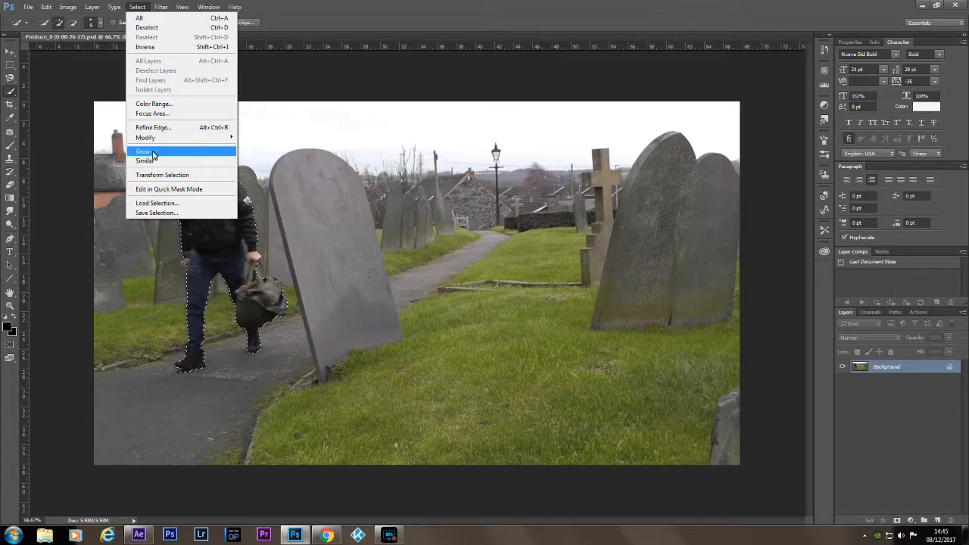
mouse_move(189, 137)
click(262, 155)
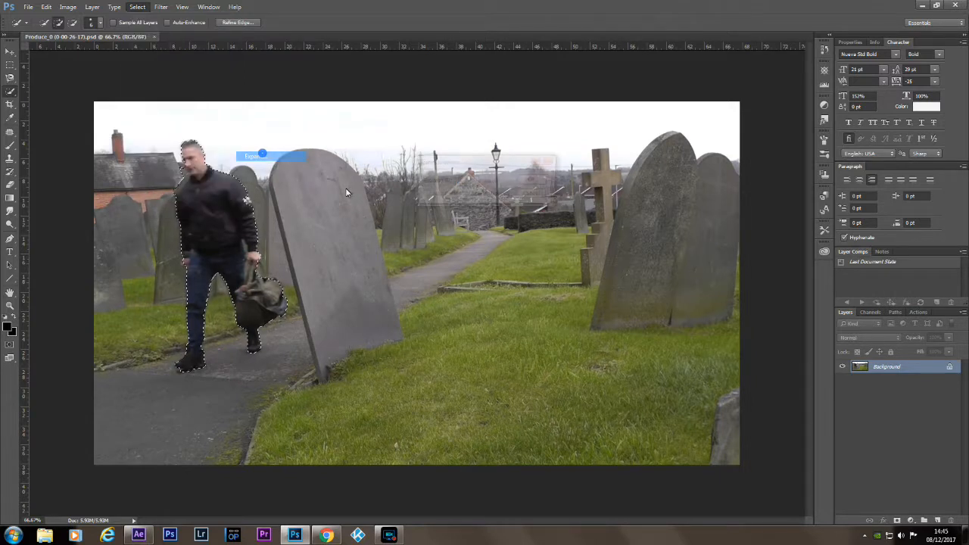
click(533, 180)
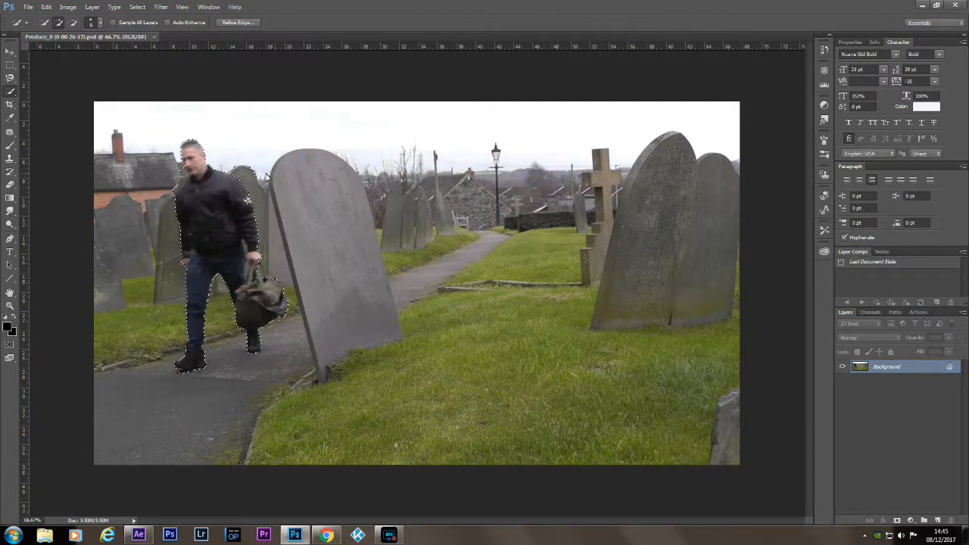
click(180, 265)
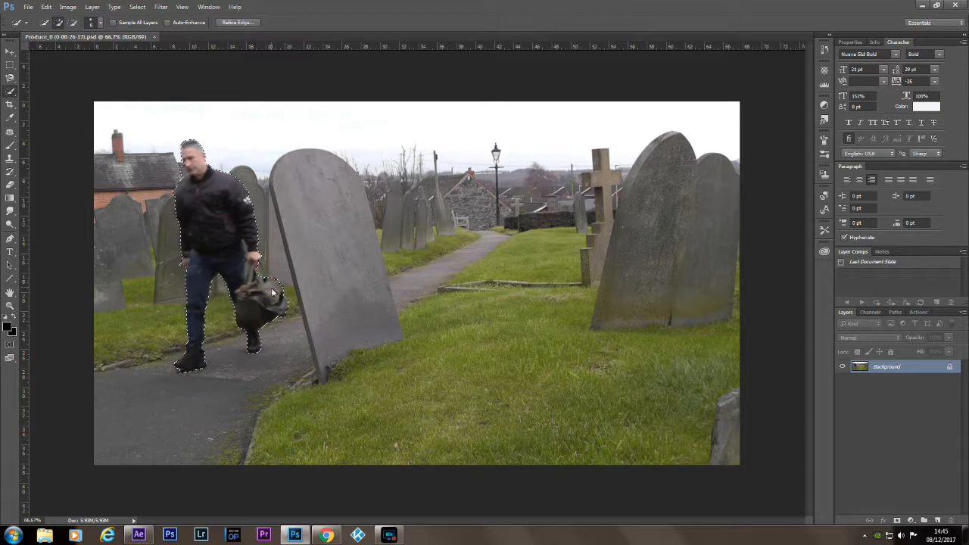
click(898, 520)
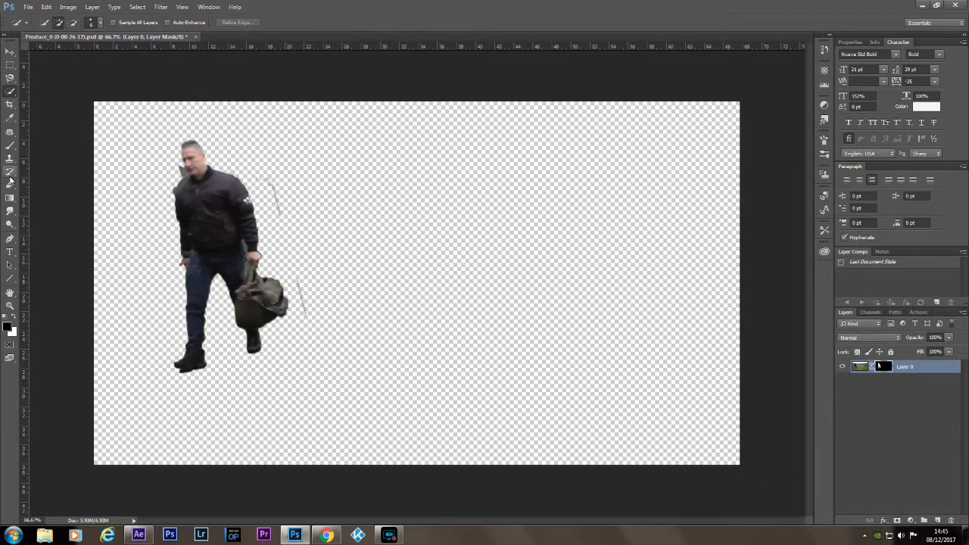
Erase the stray gravestone lines beside the man and the fragment at his neck from the layer mask, using black as background colour.
click(10, 184)
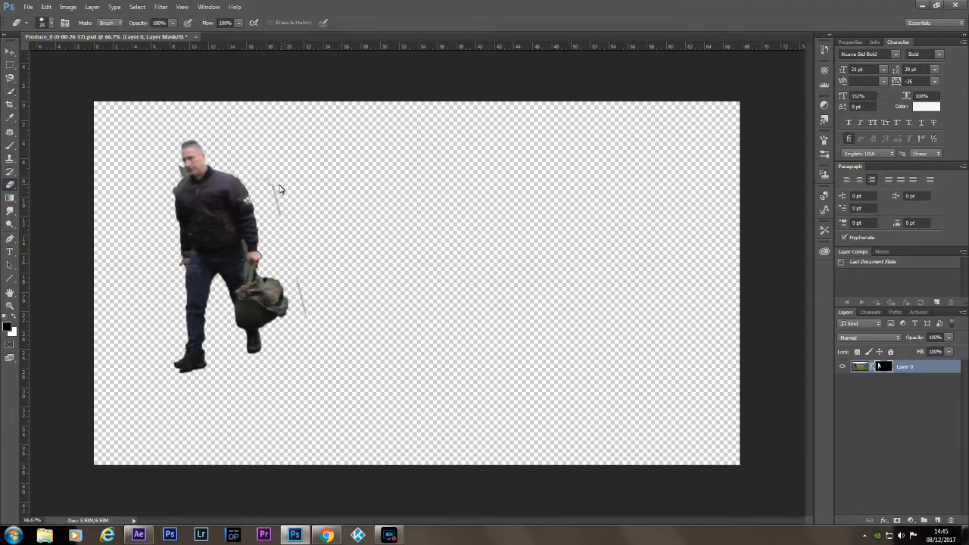
drag(265, 177, 281, 214)
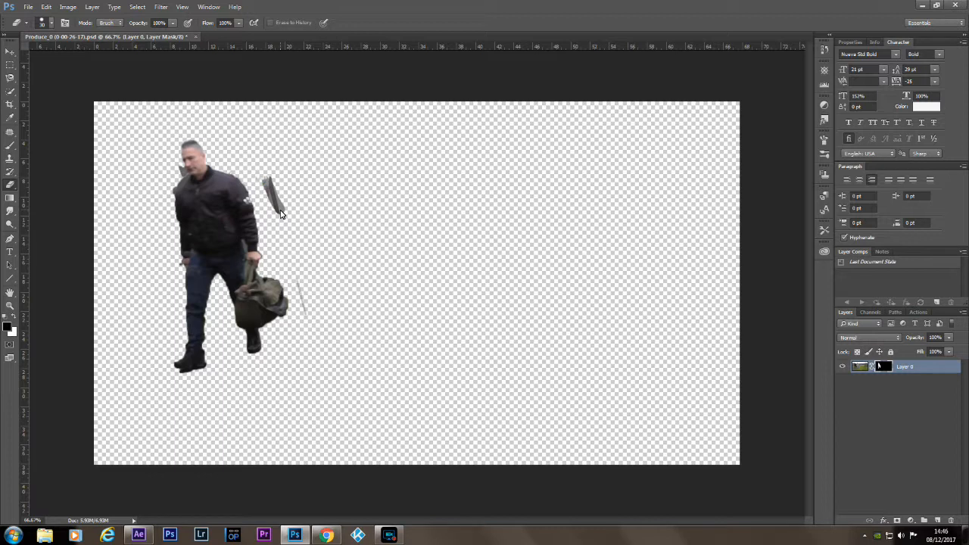
click(15, 317)
mouse_move(269, 197)
mouse_down()
mouse_move(265, 186)
mouse_move(282, 220)
mouse_up()
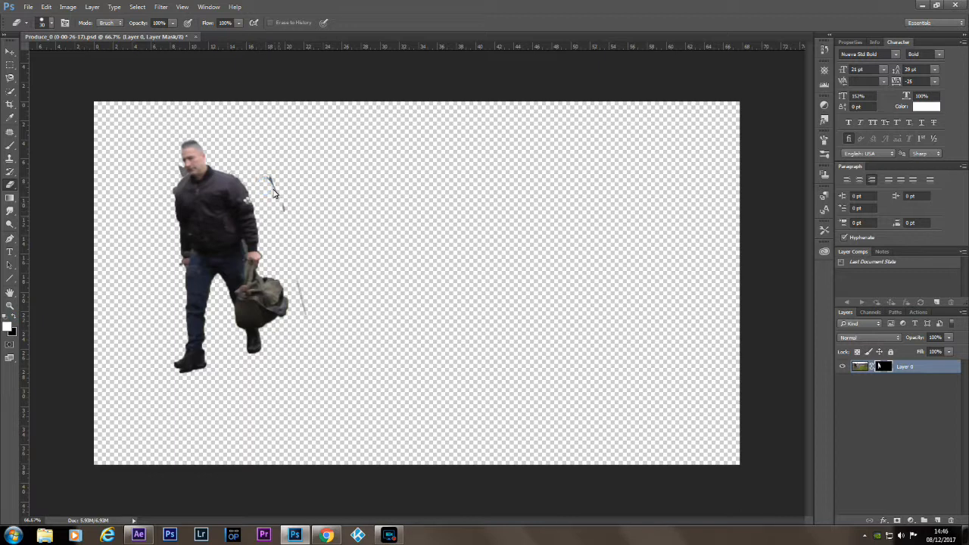
drag(273, 179, 284, 229)
drag(297, 288, 314, 336)
click(181, 169)
Save the cut-out to the desktop as Produce_0 (0-00-26-17).png with Smallest / Slow compression and no interlacing, and quit Photoshop without saving the PSD.
click(28, 7)
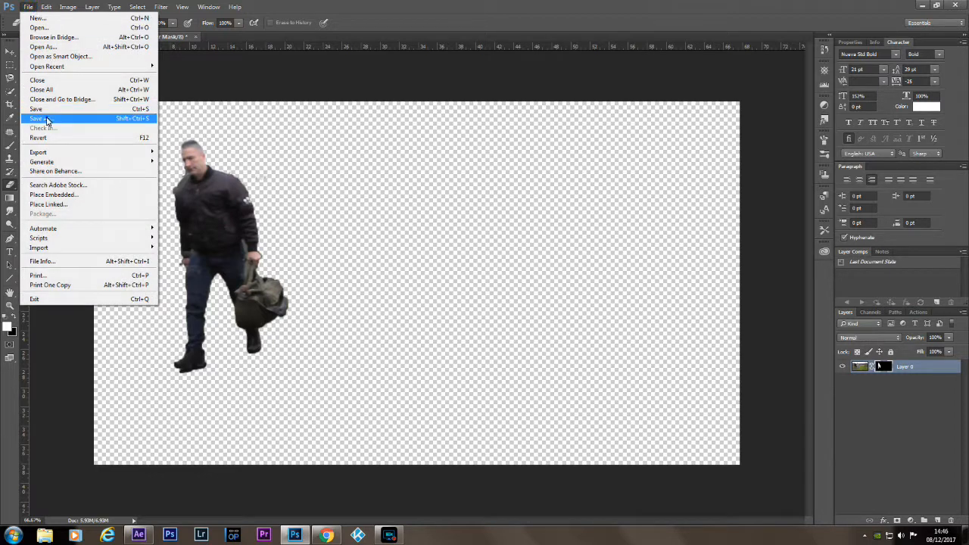
click(47, 120)
click(512, 233)
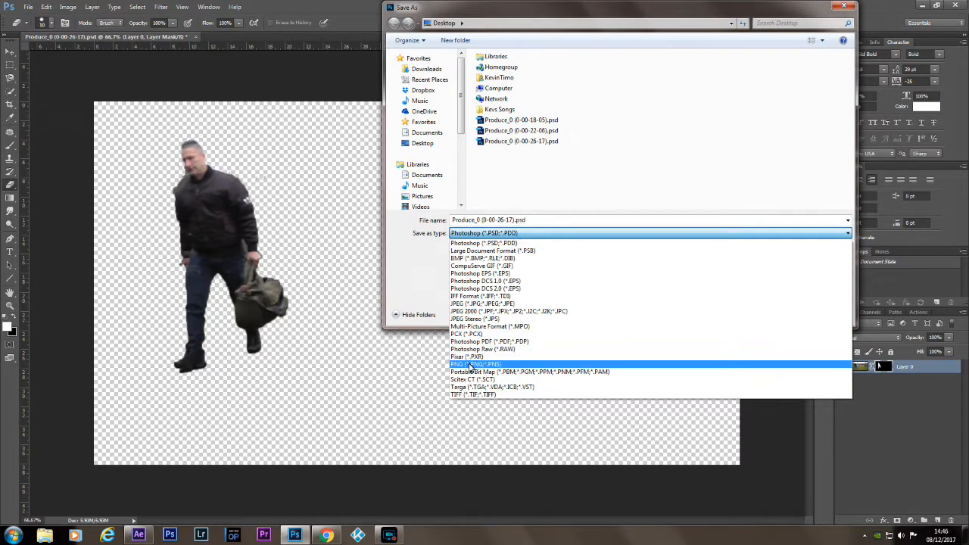
click(471, 365)
click(783, 316)
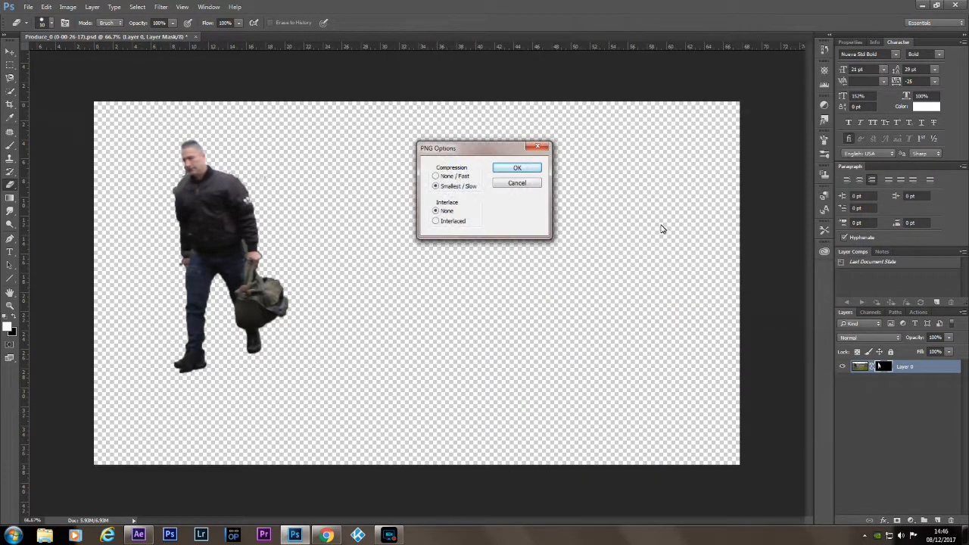
click(527, 168)
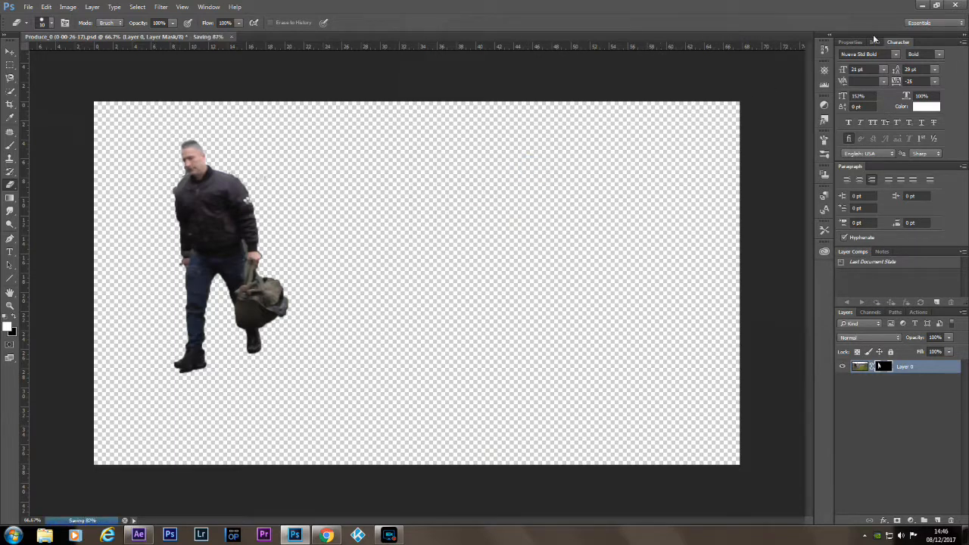
click(959, 7)
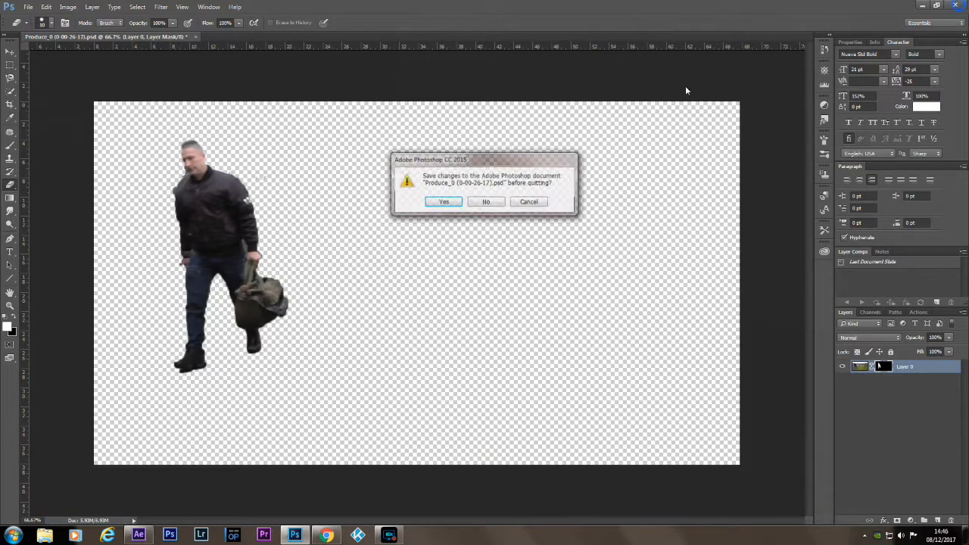
click(492, 201)
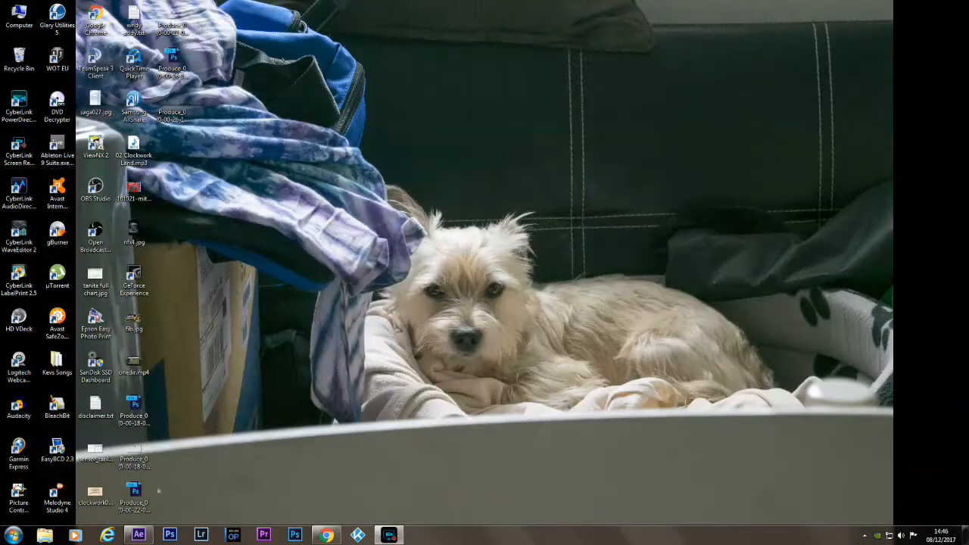
Switch to After Effects and import Produce_0 (0-00-26-17).png from the desktop as footage.
click(138, 535)
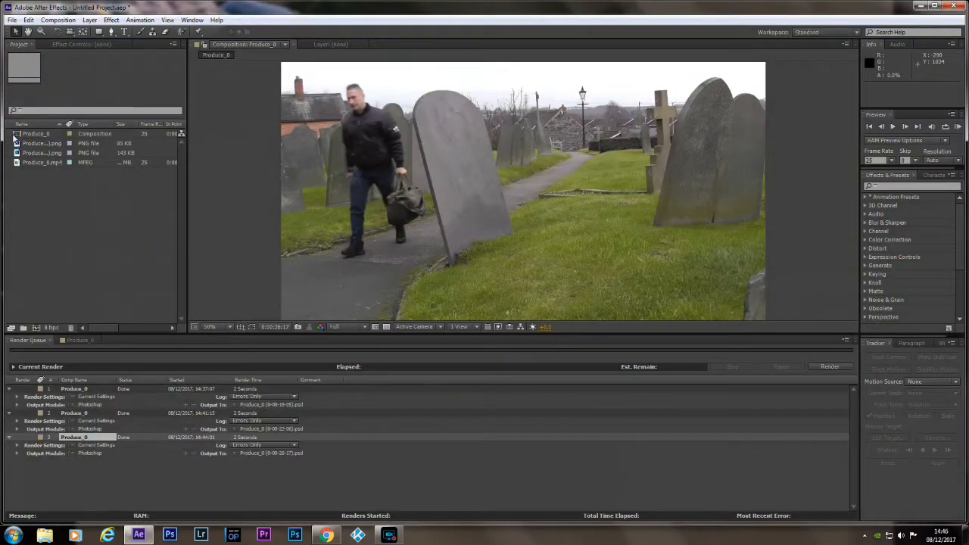
click(12, 20)
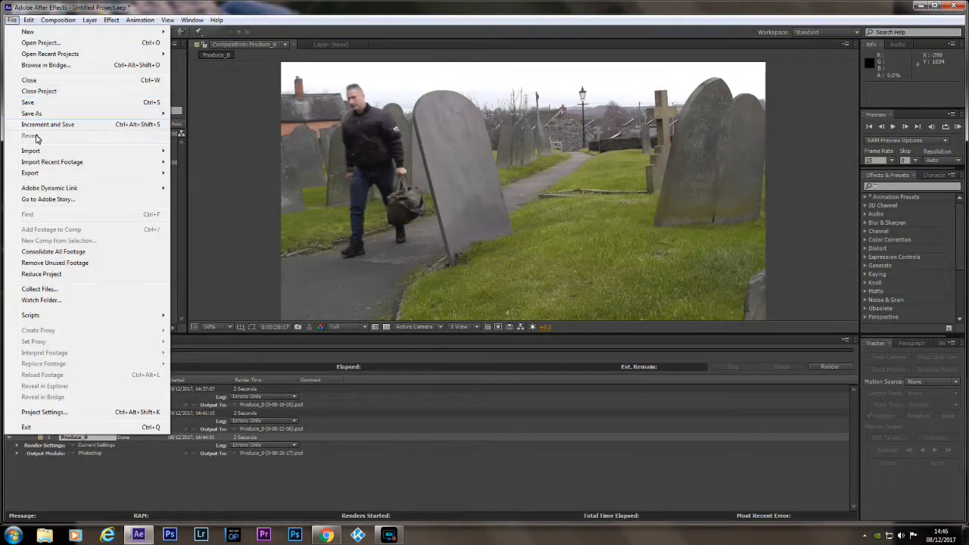
mouse_move(41, 152)
click(192, 151)
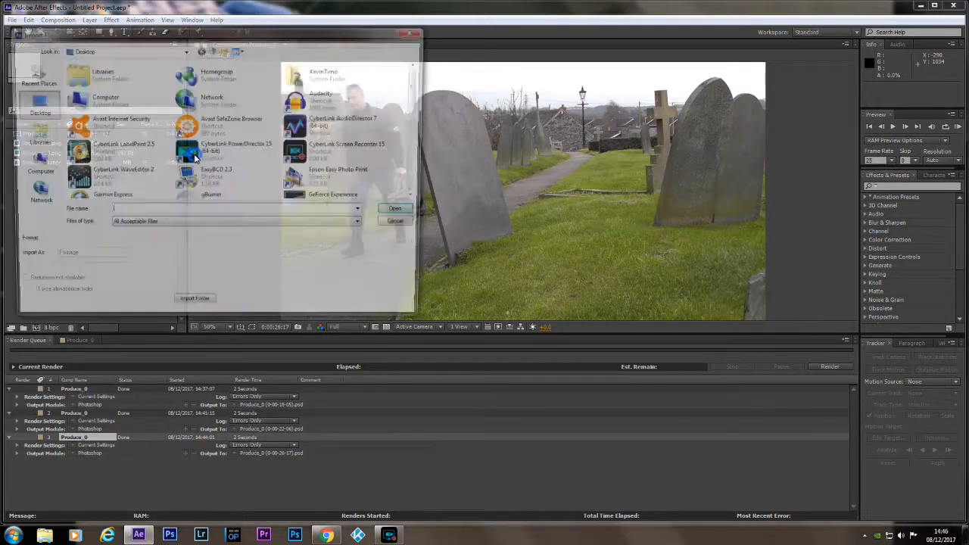
drag(421, 95, 410, 180)
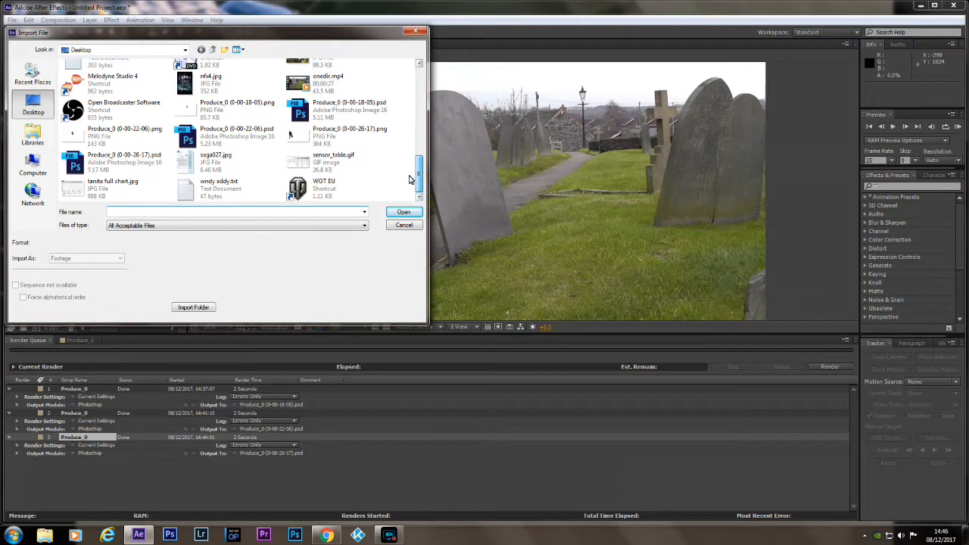
click(322, 135)
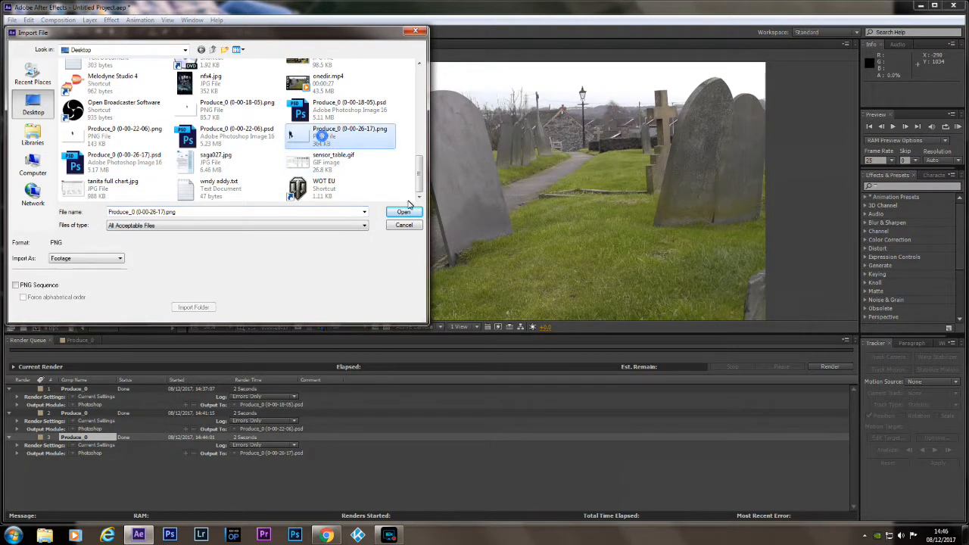
click(404, 210)
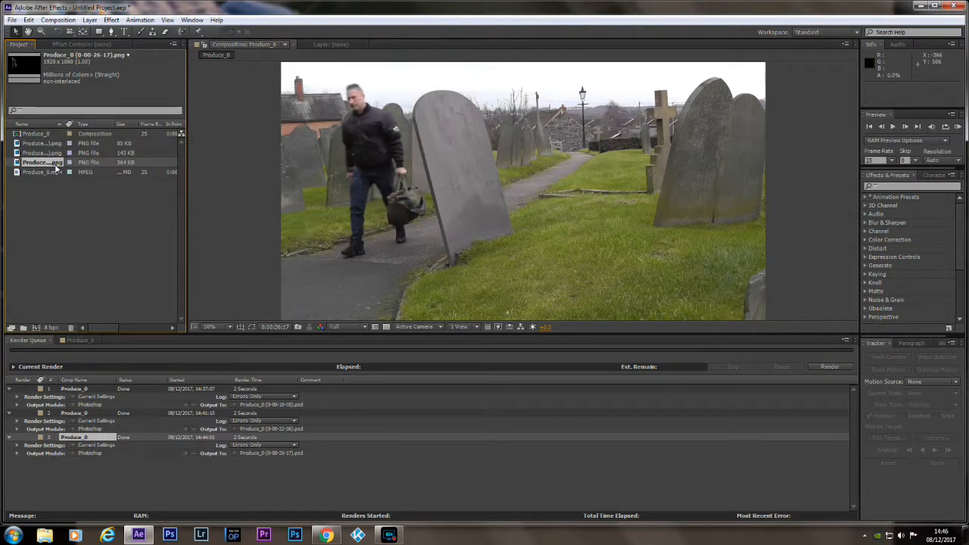
Add the imported PNG as the uppermost layer of the Produce_0 timeline, split it at 0:00:26:17 and delete the part after the split.
drag(58, 168, 107, 378)
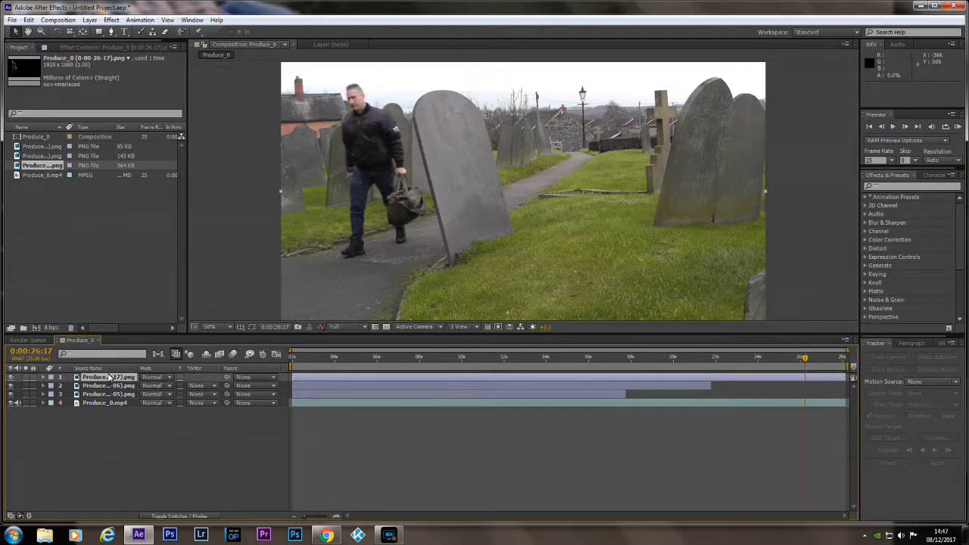
key(ctrl+shift+d)
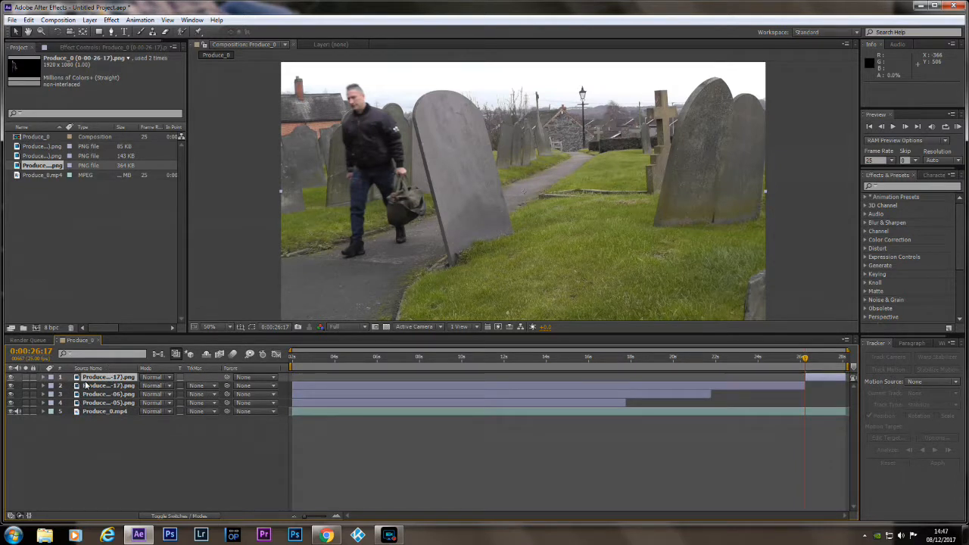
click(95, 380)
click(96, 380)
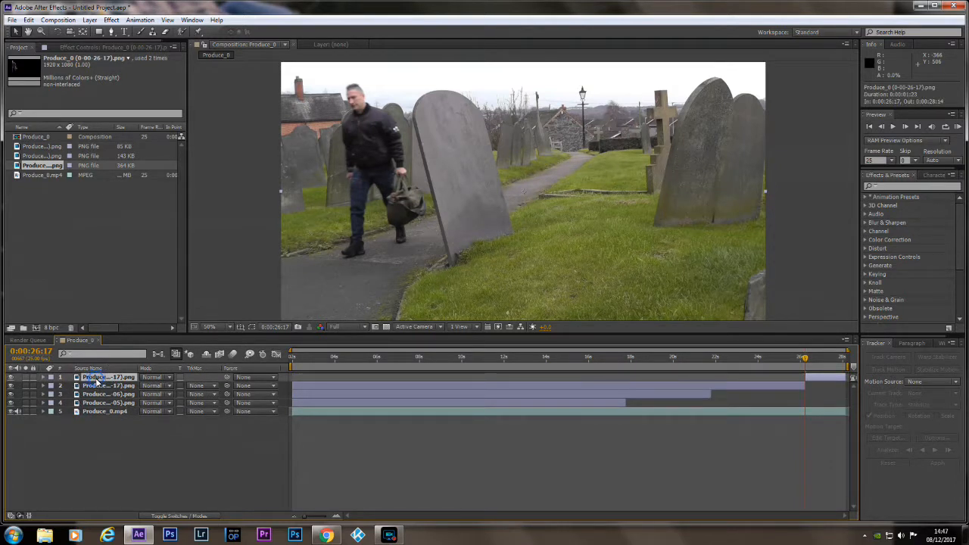
key(Delete)
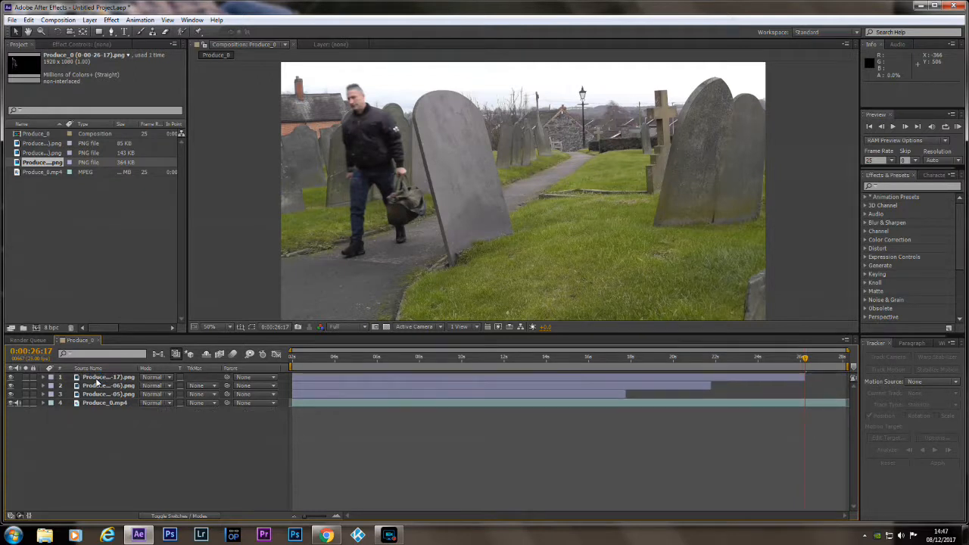
Return to the start of the timeline at 0:00:02:11, set the preview resolution to Half and play the composition with all three frozen figures.
click(803, 356)
drag(707, 363, 286, 367)
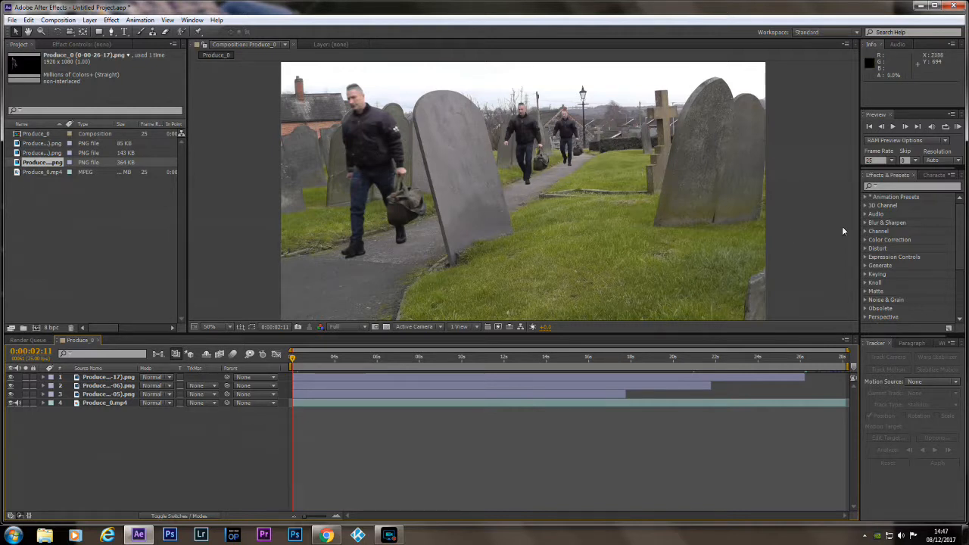
click(362, 327)
click(354, 369)
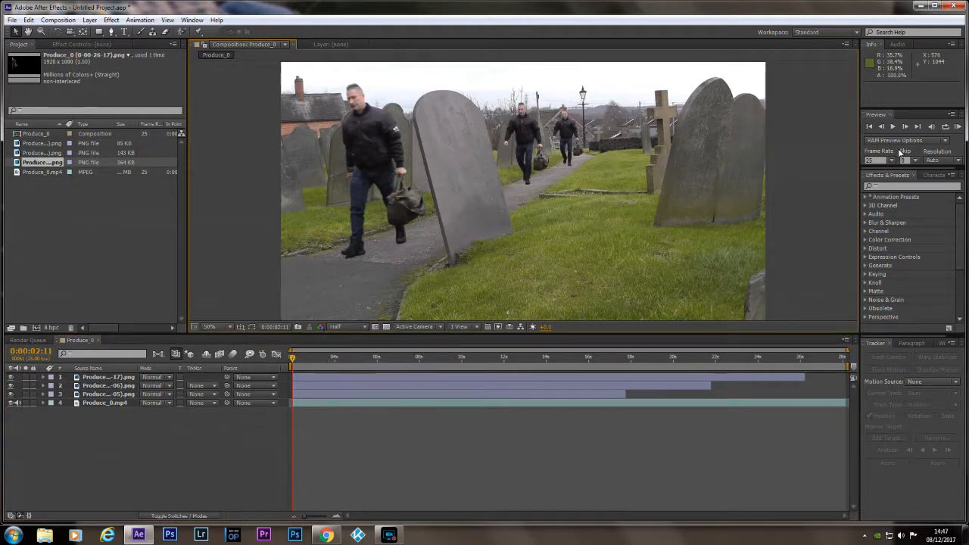
click(896, 125)
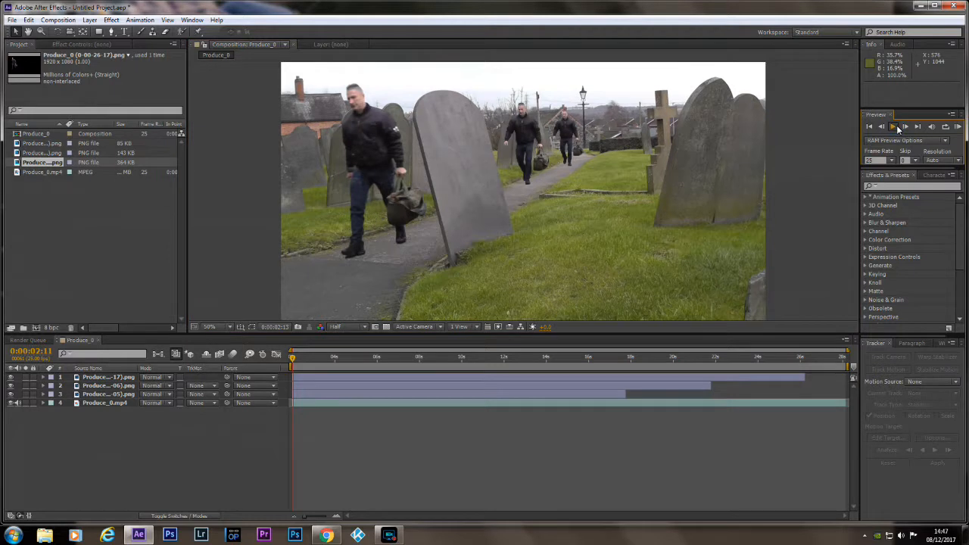